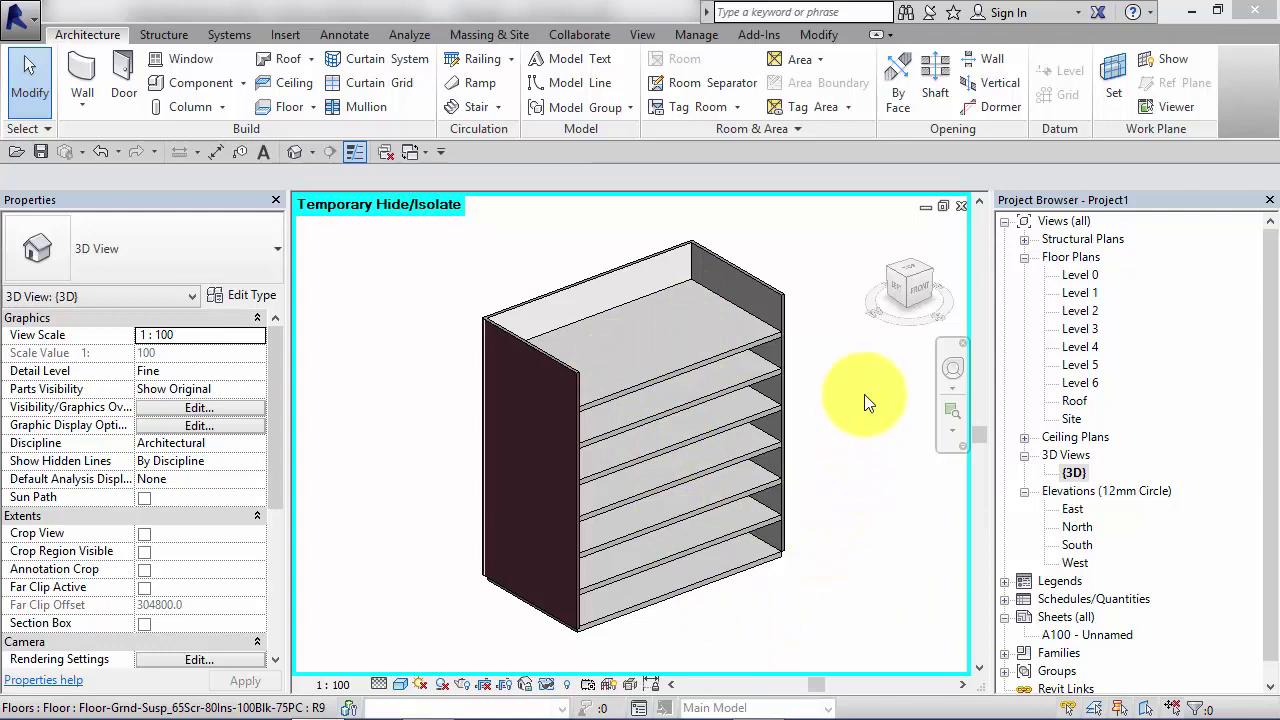
# Open the Level 0 floor plan and start a new Shaft opening sketch.
pyautogui.doubleClick(1083, 275)
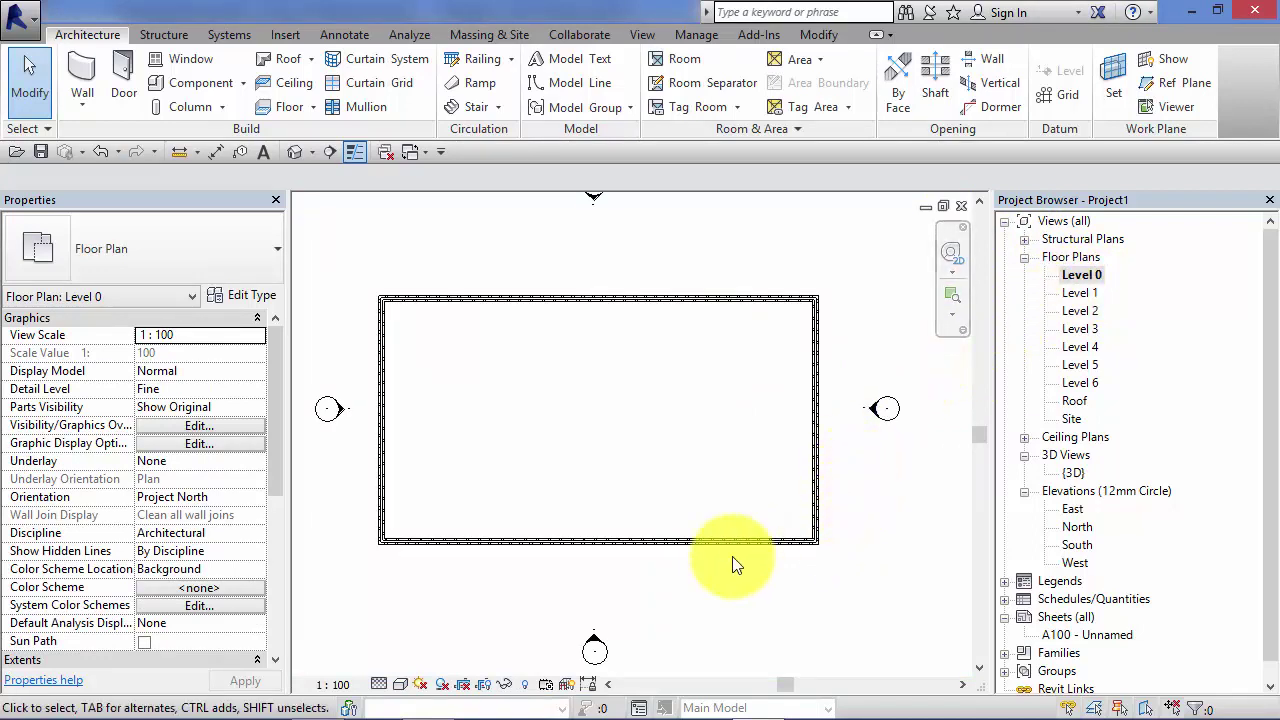
pyautogui.moveTo(575, 249); pyautogui.dragTo(581, 252, button='middle')
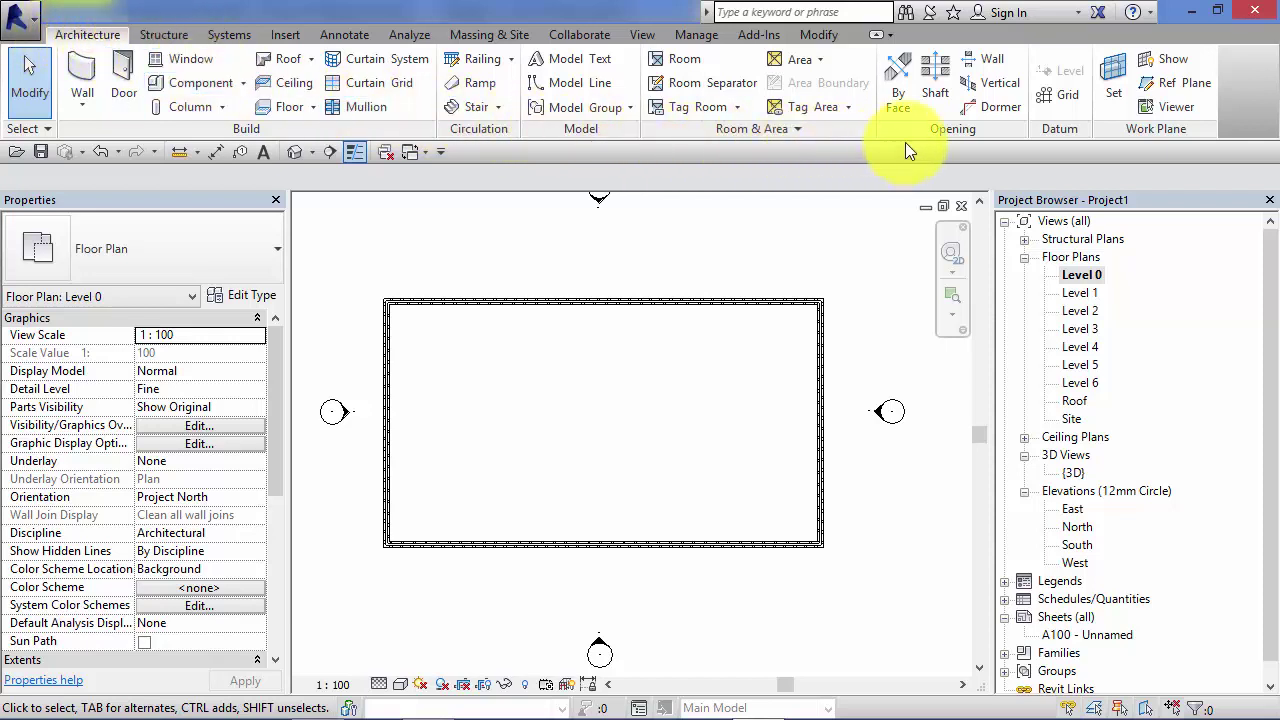
pyautogui.click(936, 78)
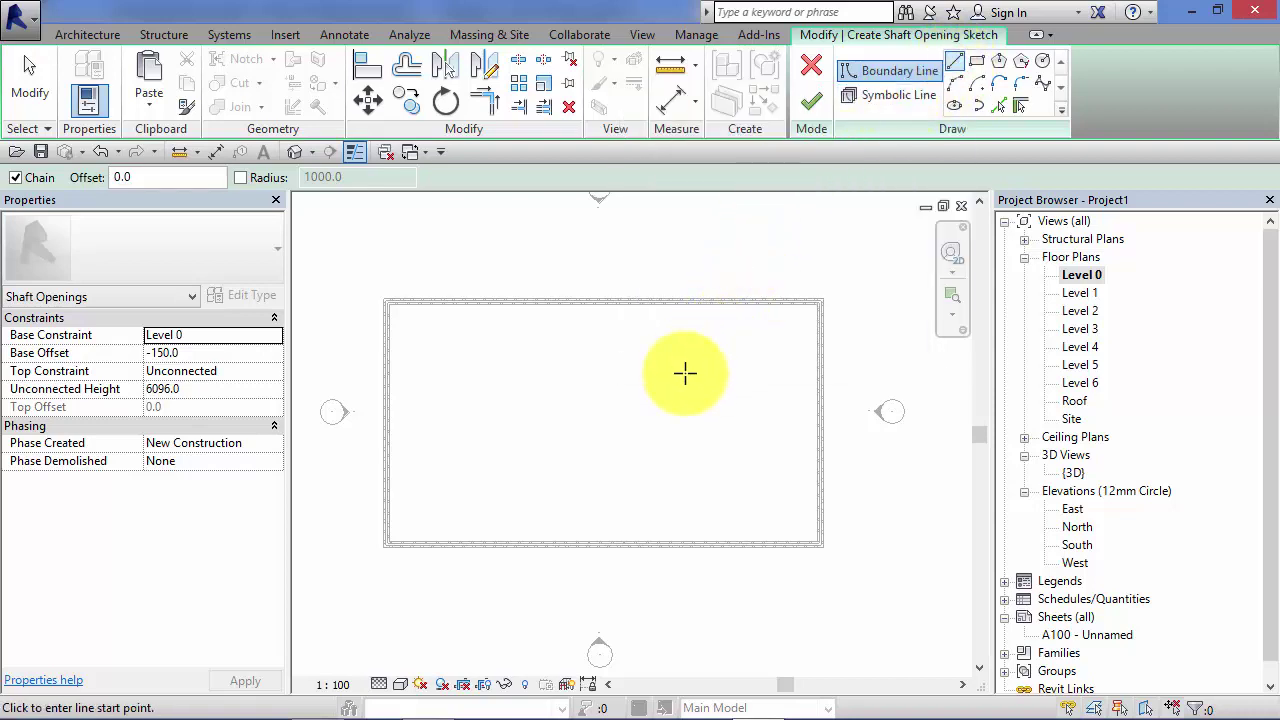
# Sketch a closed, notched L-shaped shaft boundary inside the walls and finish the opening.
pyautogui.click(663, 346)
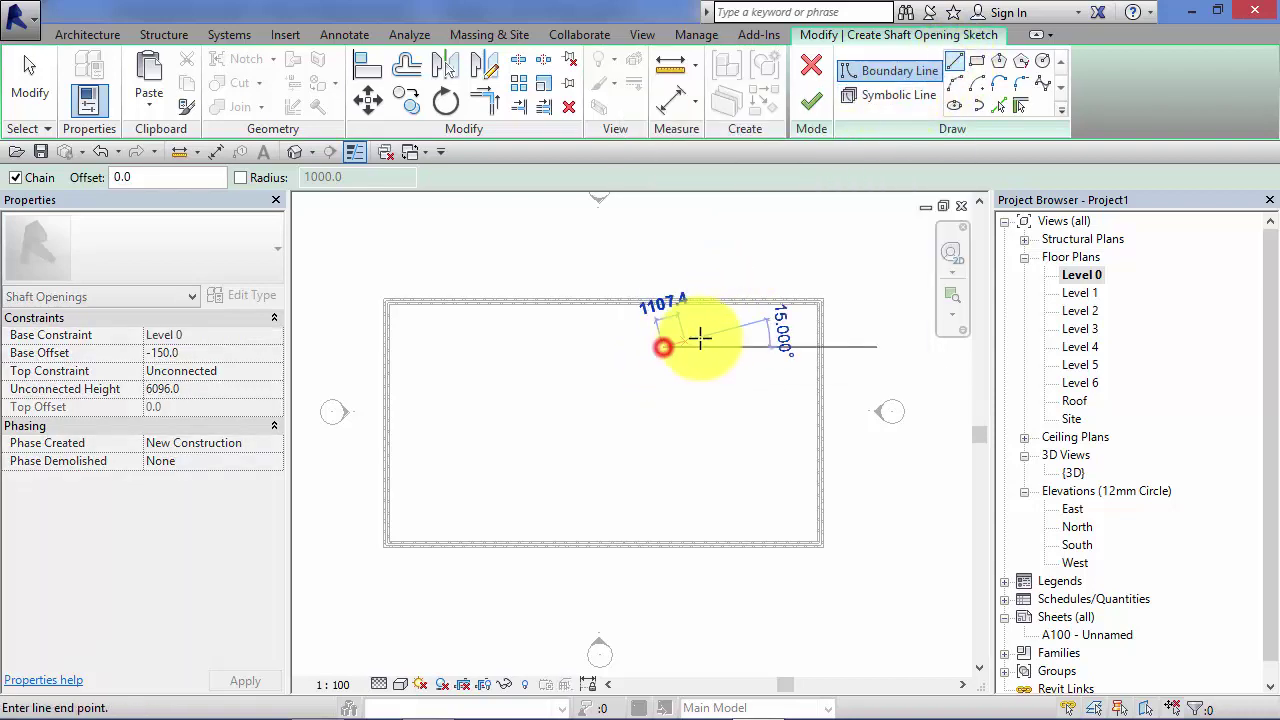
pyautogui.click(768, 346)
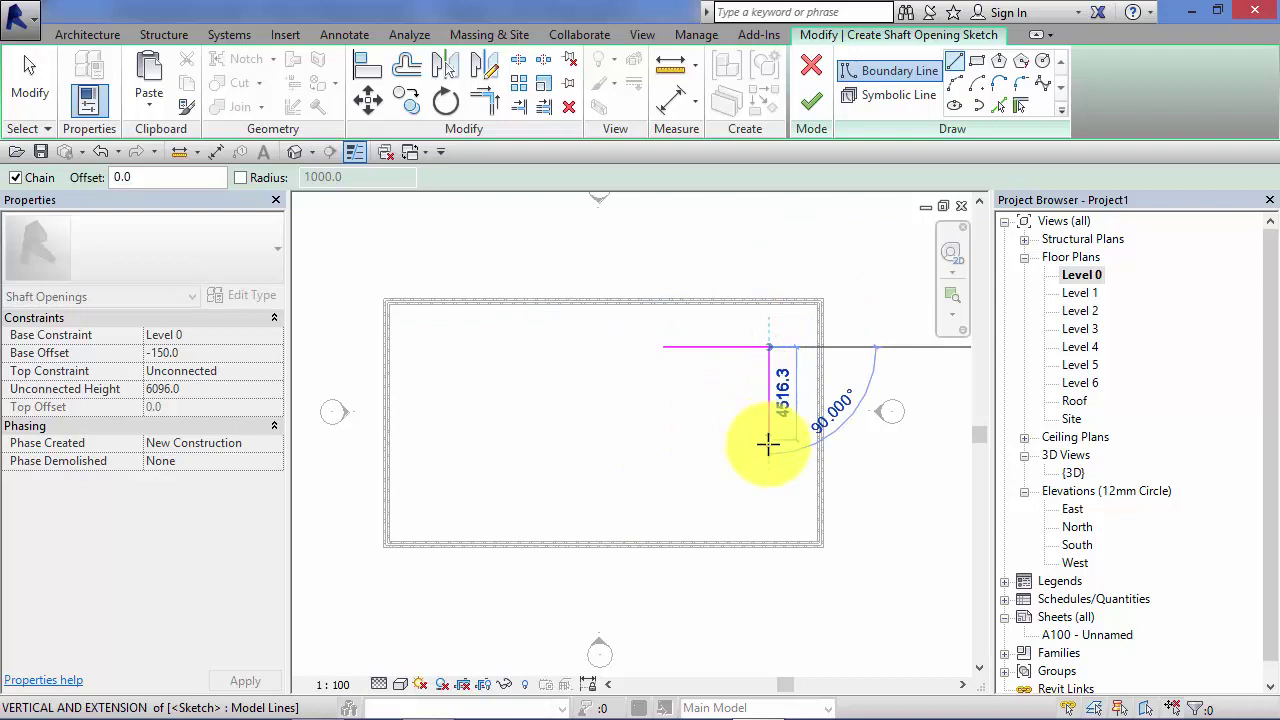
pyautogui.click(767, 428)
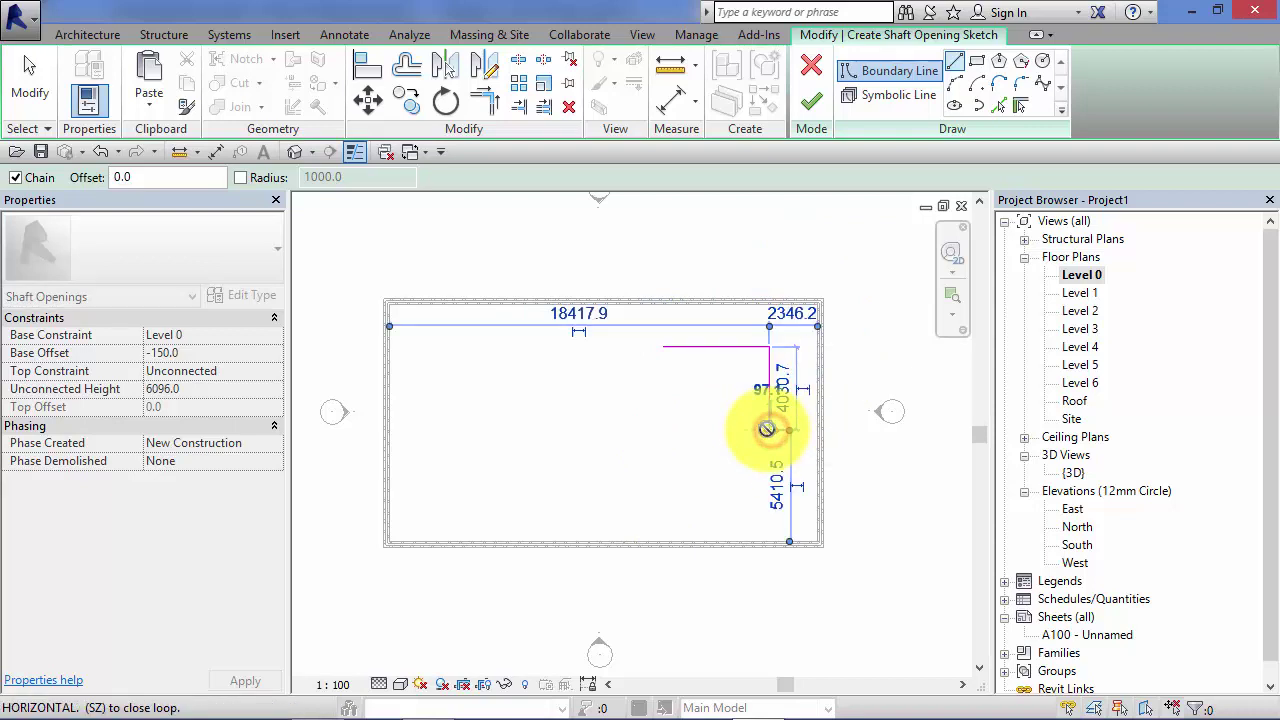
pyautogui.click(707, 429)
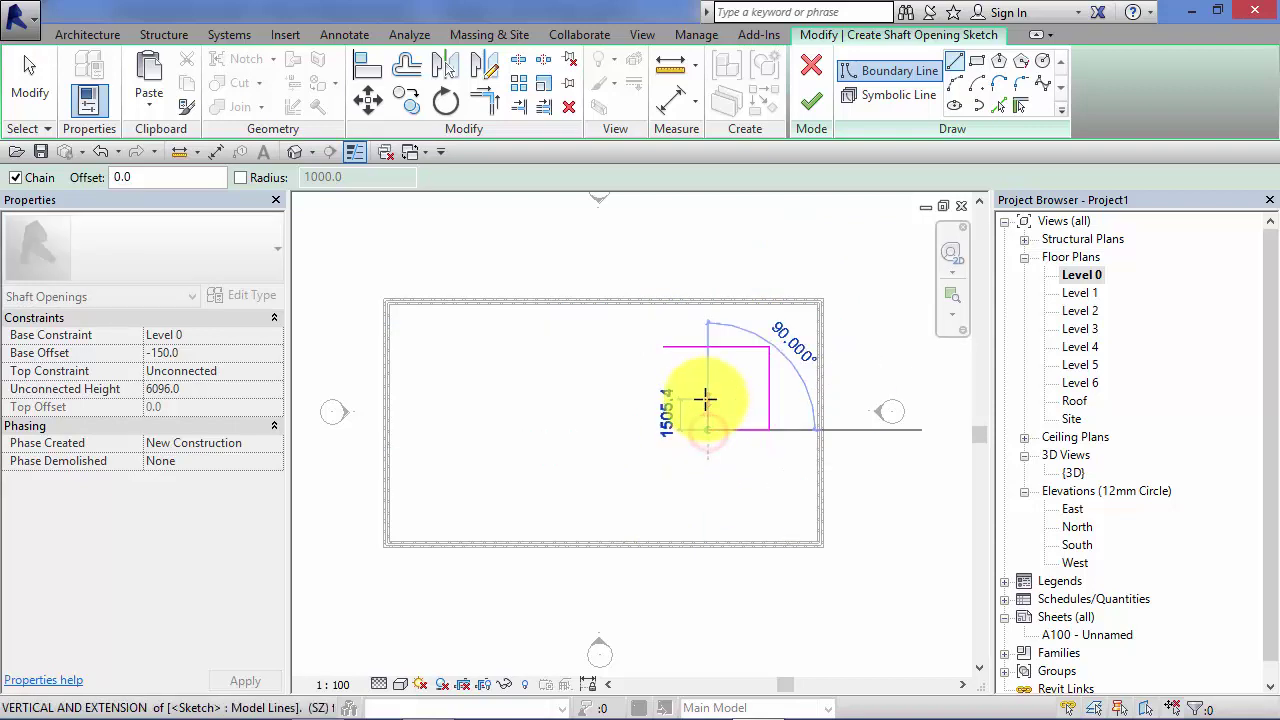
pyautogui.click(706, 399)
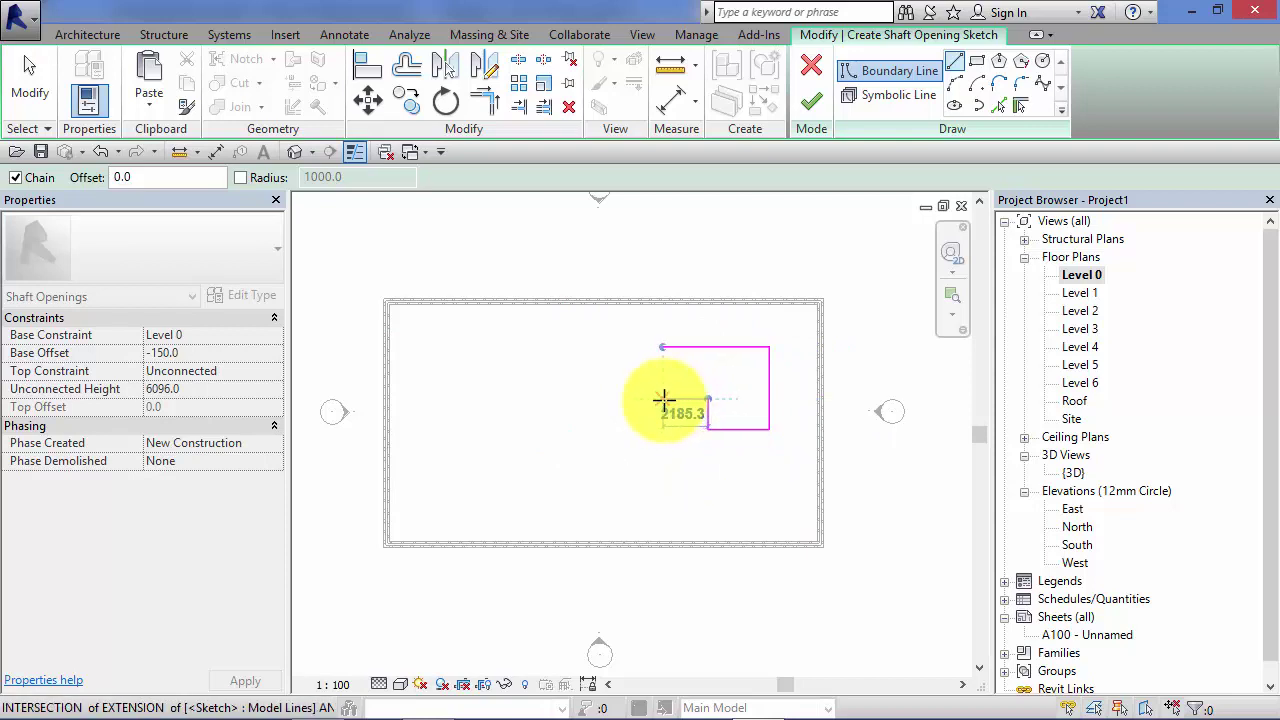
pyautogui.click(663, 399)
pyautogui.scroll(3, 663, 396)
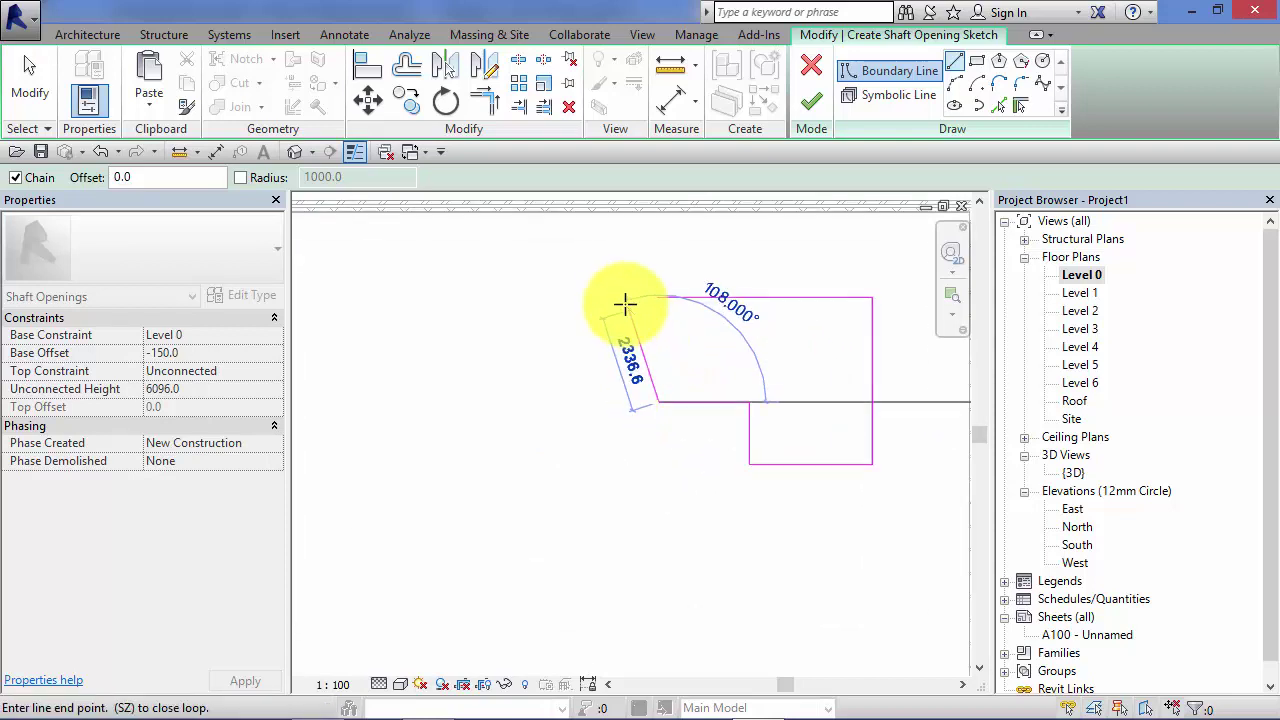
pyautogui.scroll(2, 624, 303)
pyautogui.click(658, 297)
pyautogui.scroll(-3, 655, 316)
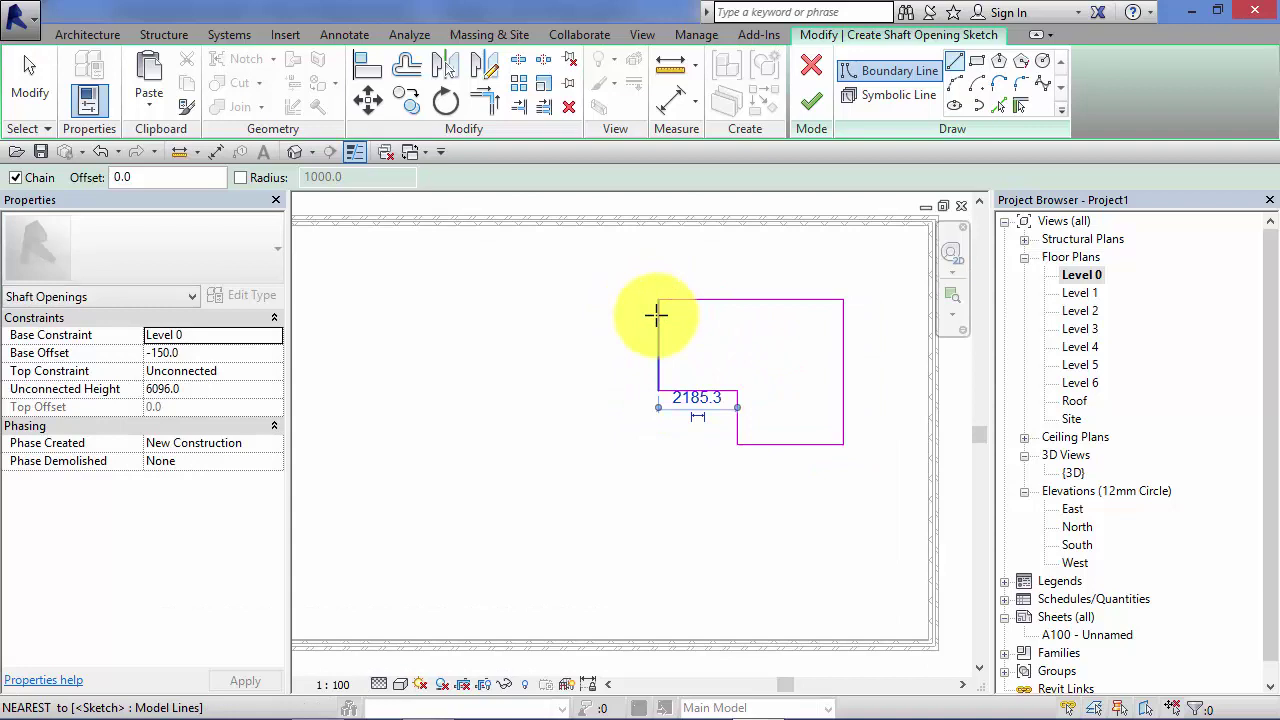
pyautogui.scroll(-1, 655, 316)
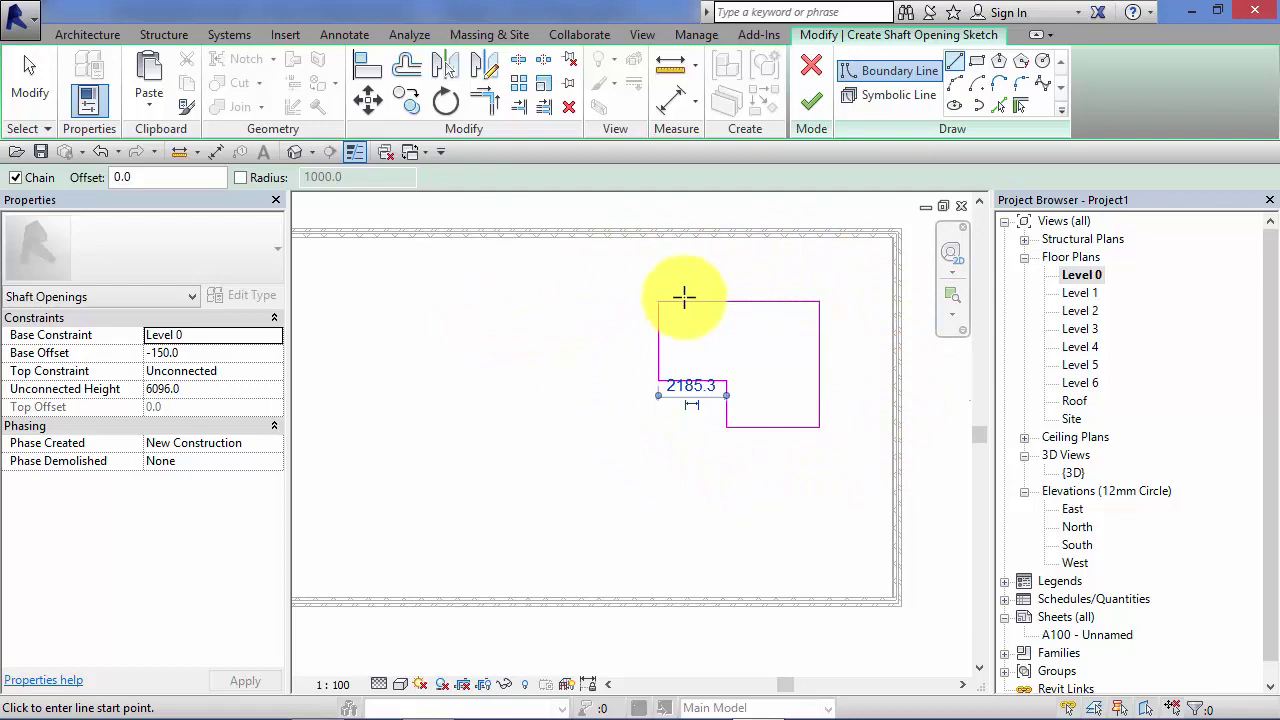
pyautogui.click(813, 102)
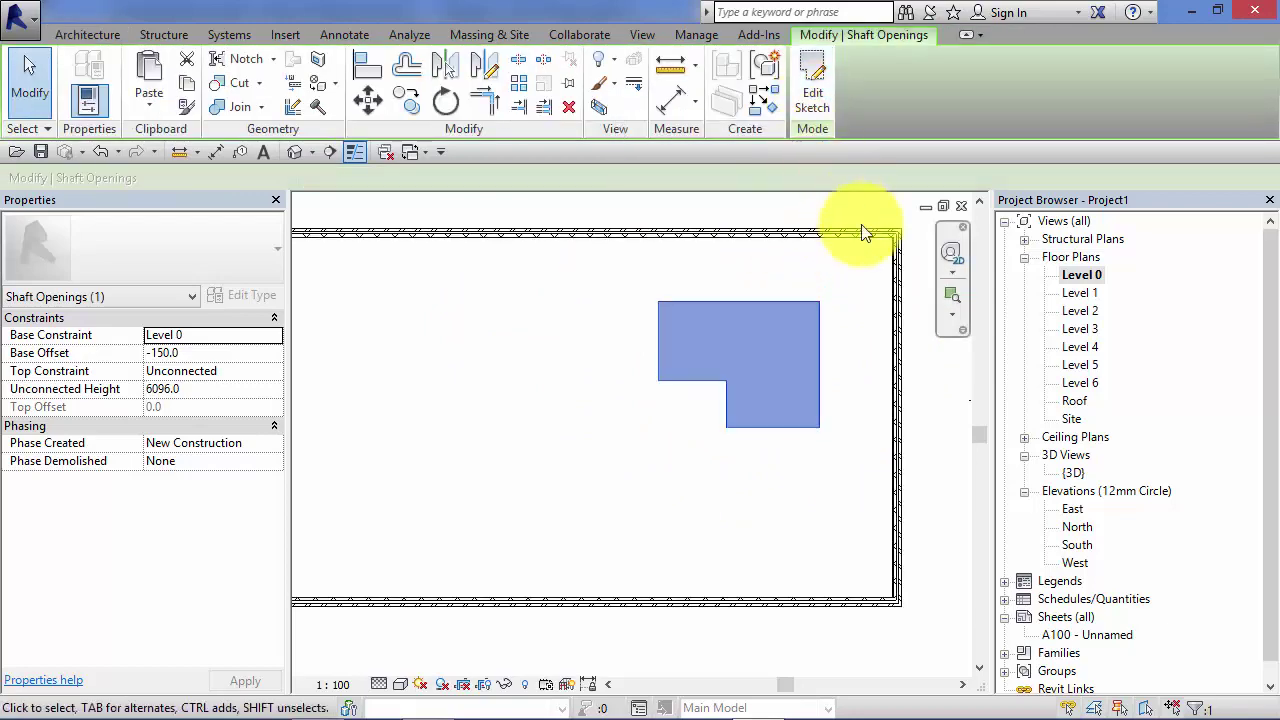
# Open the {3D} view and orbit to see the shaft cutting the two lowest floors.
pyautogui.doubleClick(1073, 472)
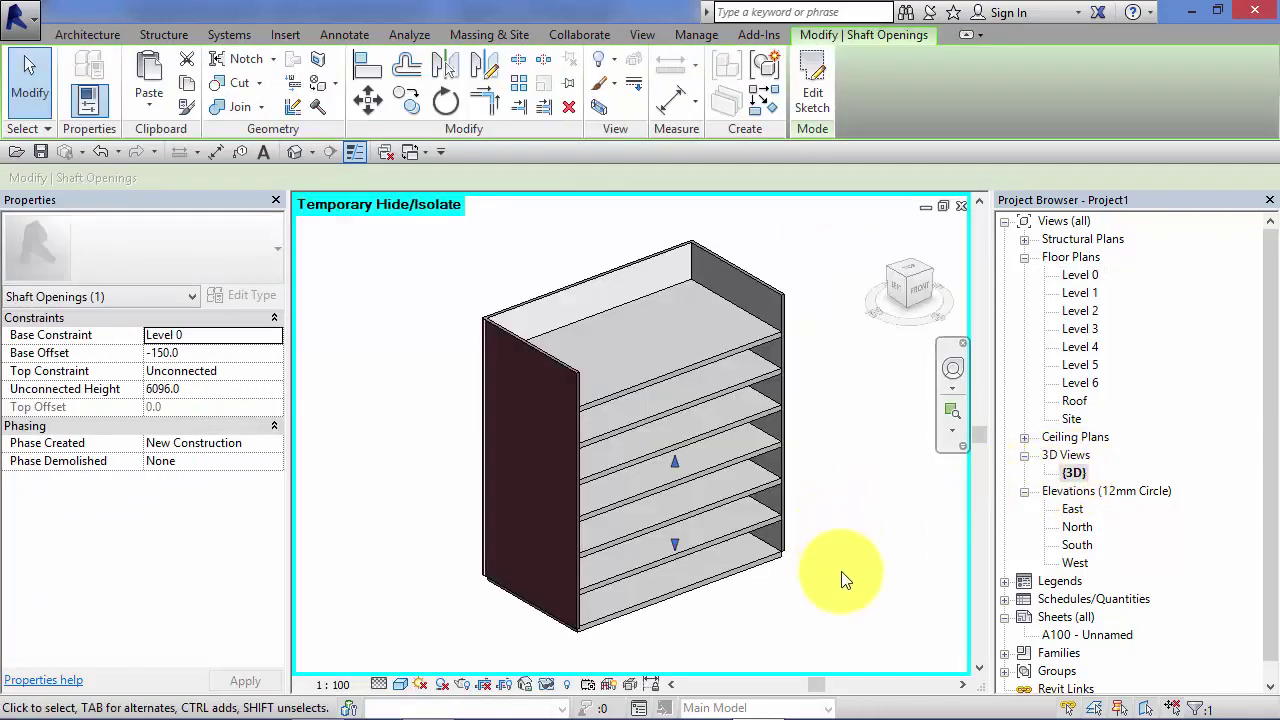
pyautogui.moveTo(843, 586); pyautogui.dragTo(802, 524, button='middle')
pyautogui.click(953, 369)
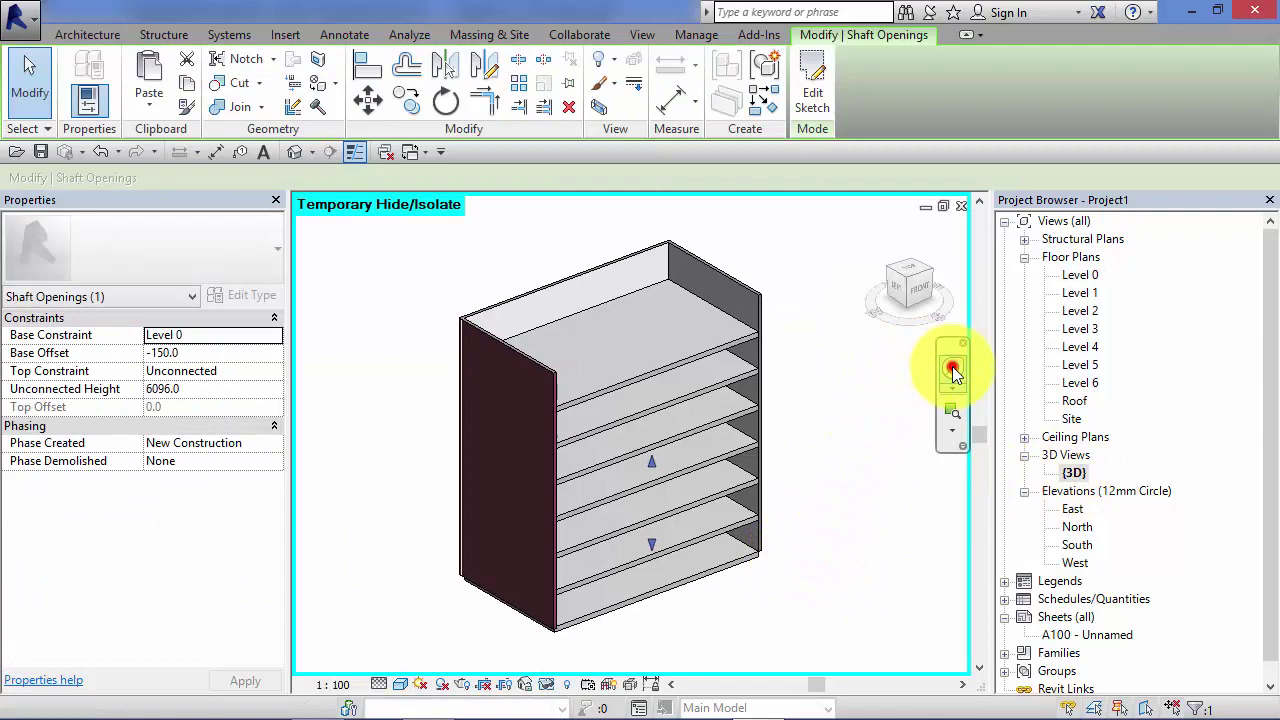
pyautogui.moveTo(903, 459)
pyautogui.mouseDown()
pyautogui.moveTo(891, 430)
pyautogui.moveTo(820, 445)
pyautogui.moveTo(768, 402)
pyautogui.moveTo(856, 404)
pyautogui.moveTo(884, 447)
pyautogui.mouseUp()
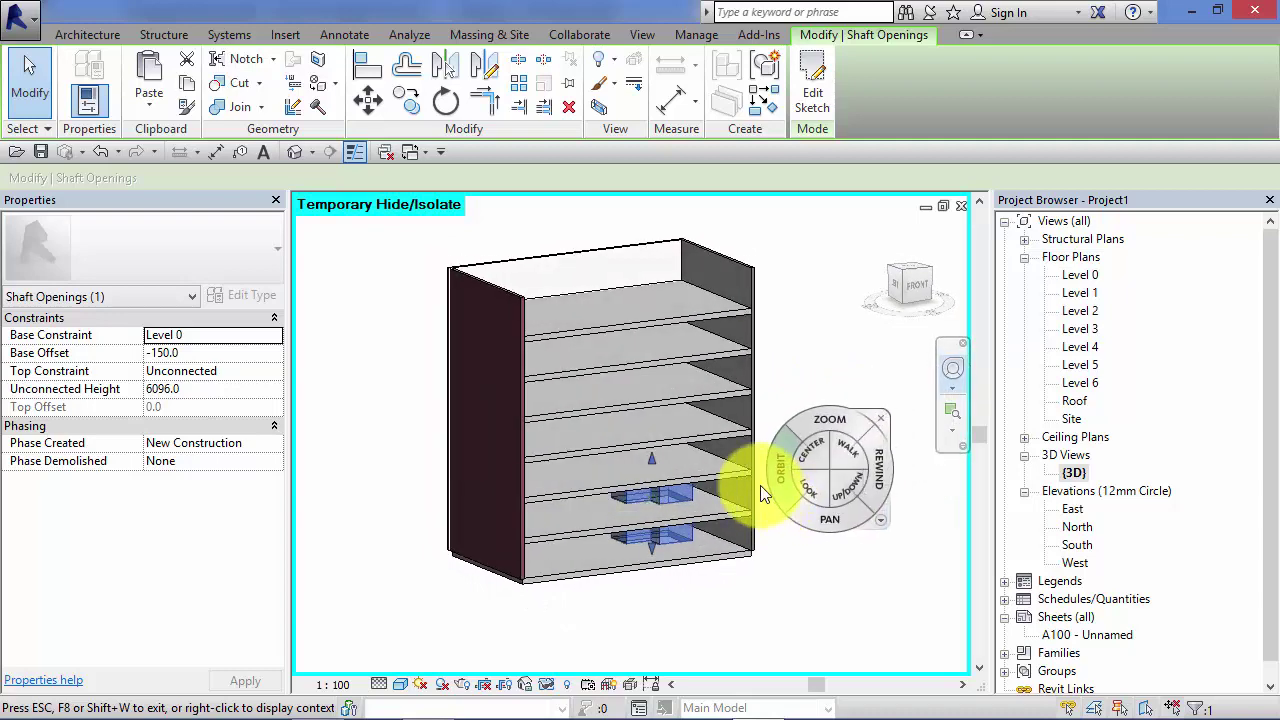
pyautogui.click(857, 423)
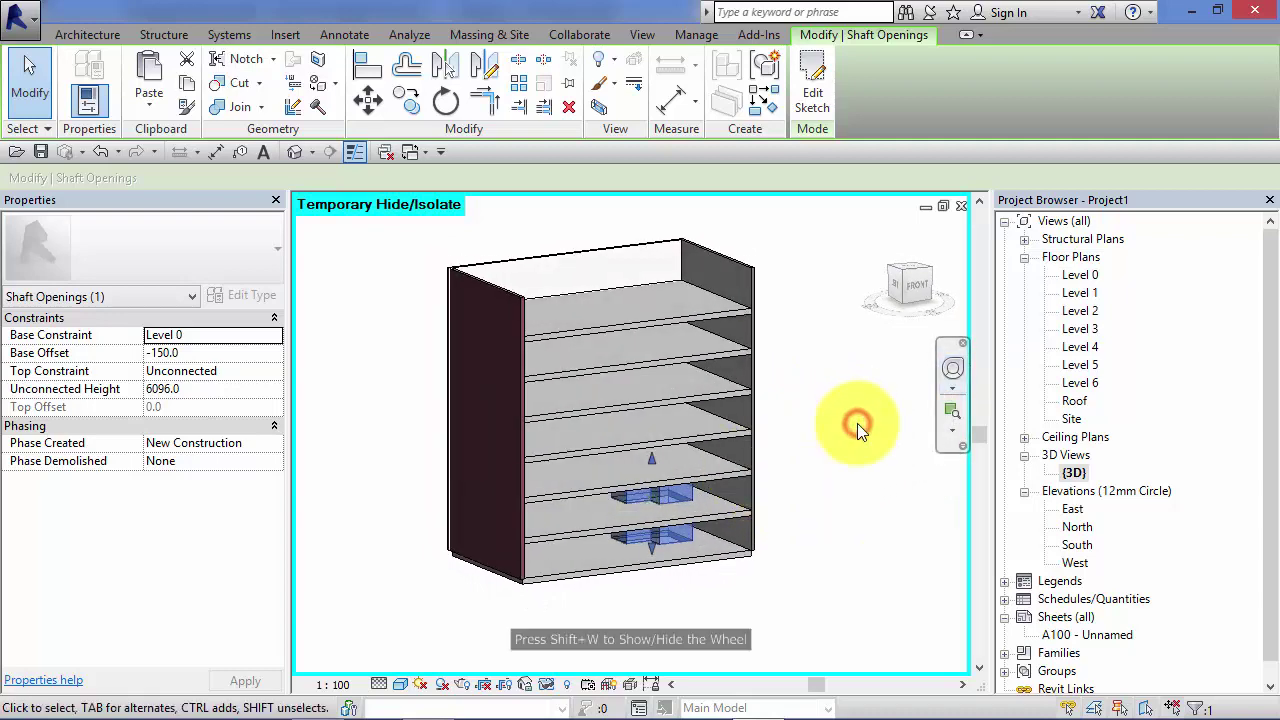
pyautogui.click(829, 468)
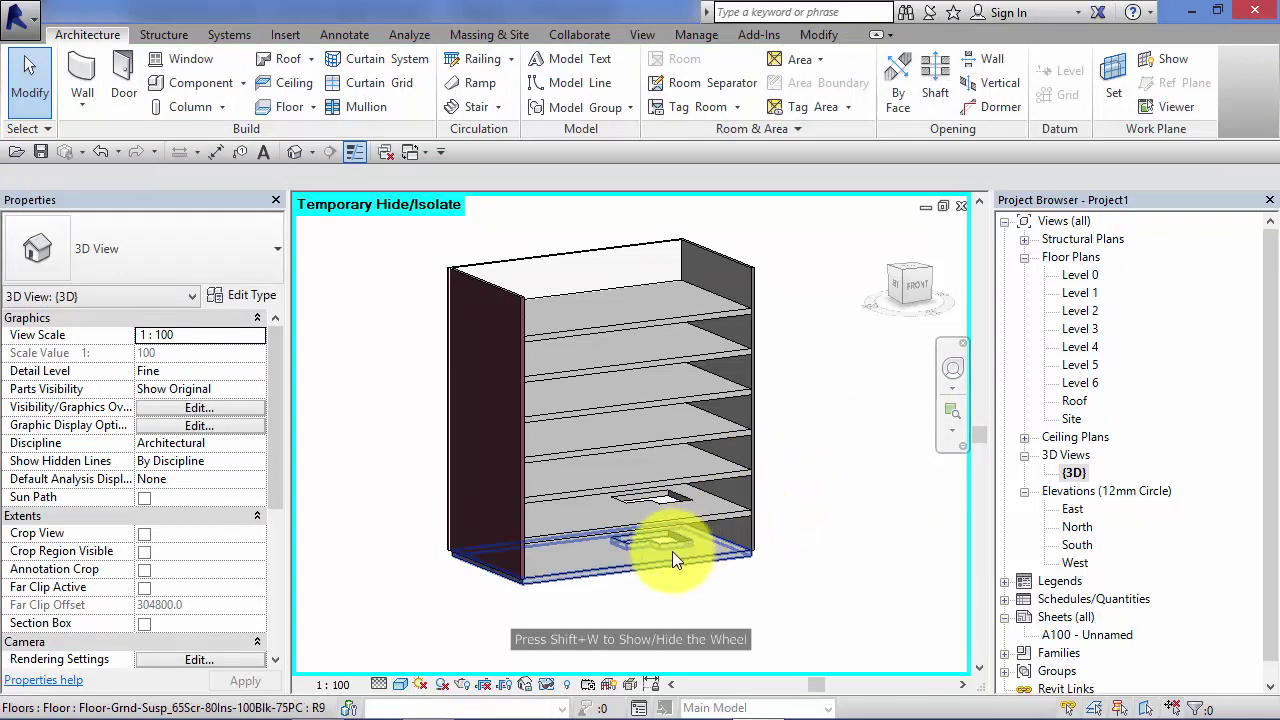
pyautogui.scroll(5, 672, 551)
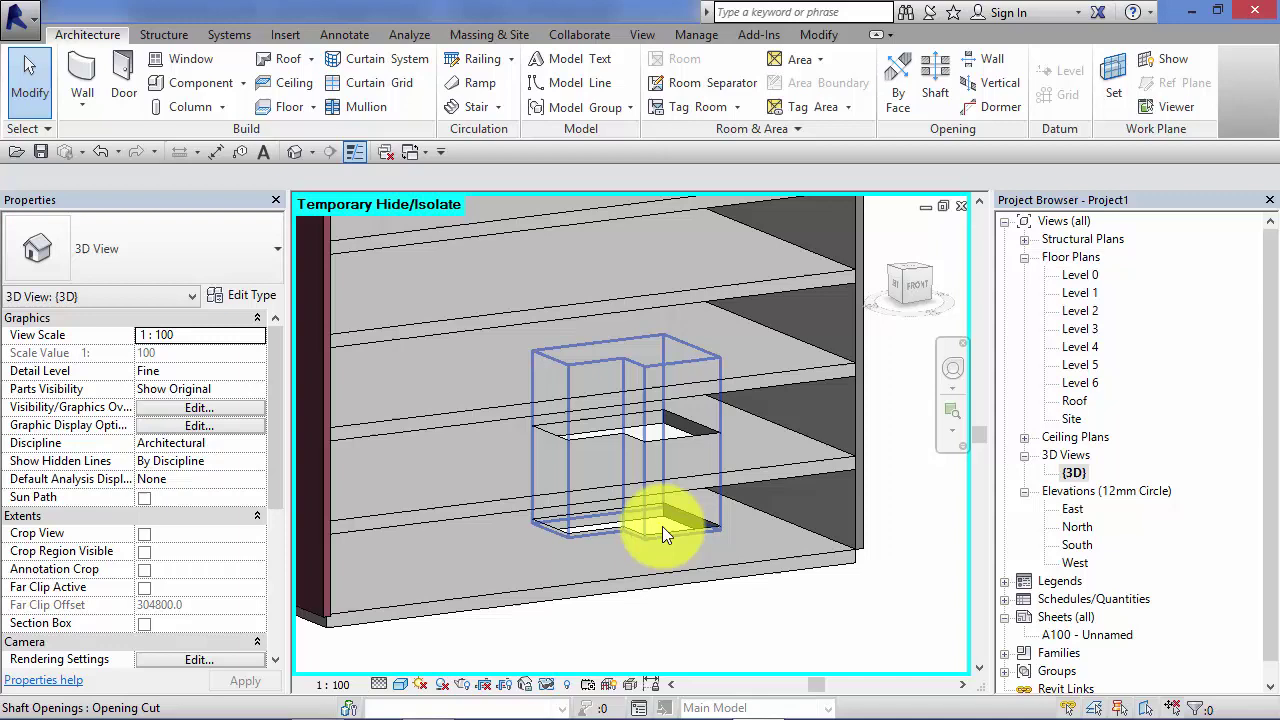
pyautogui.scroll(-5, 662, 526)
pyautogui.scroll(-2, 874, 532)
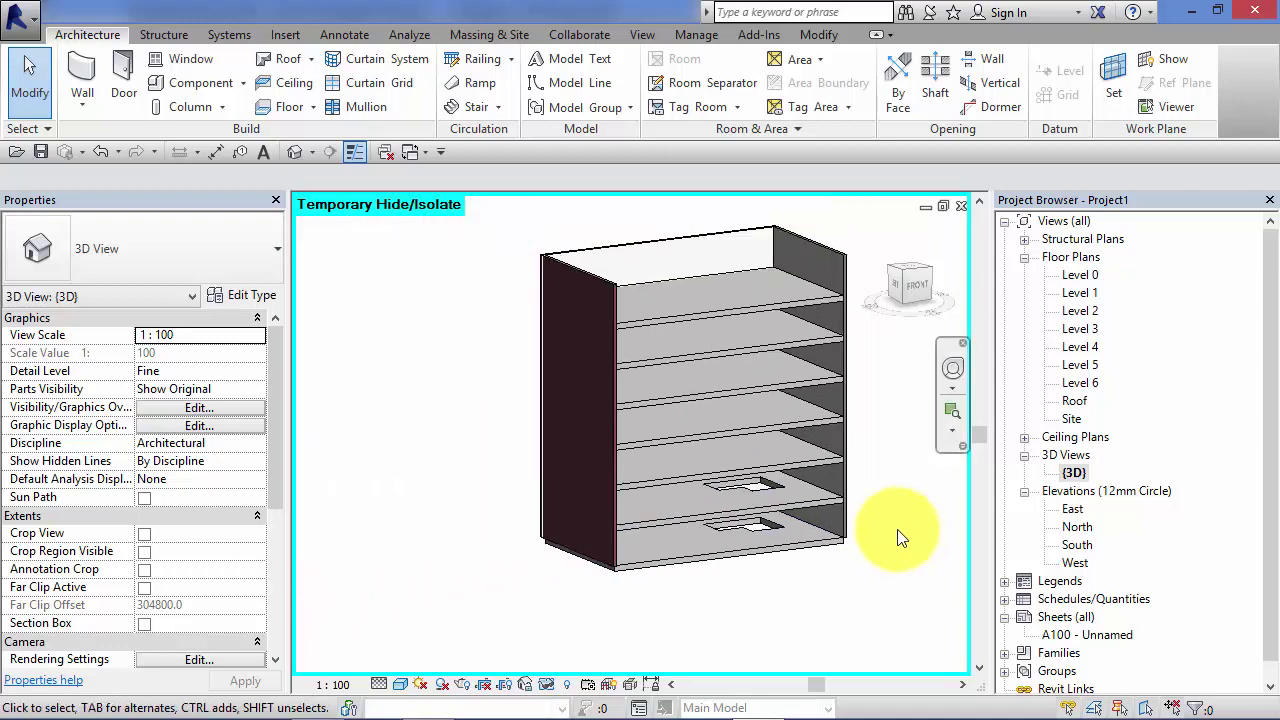
pyautogui.moveTo(891, 537); pyautogui.dragTo(835, 567, button='middle')
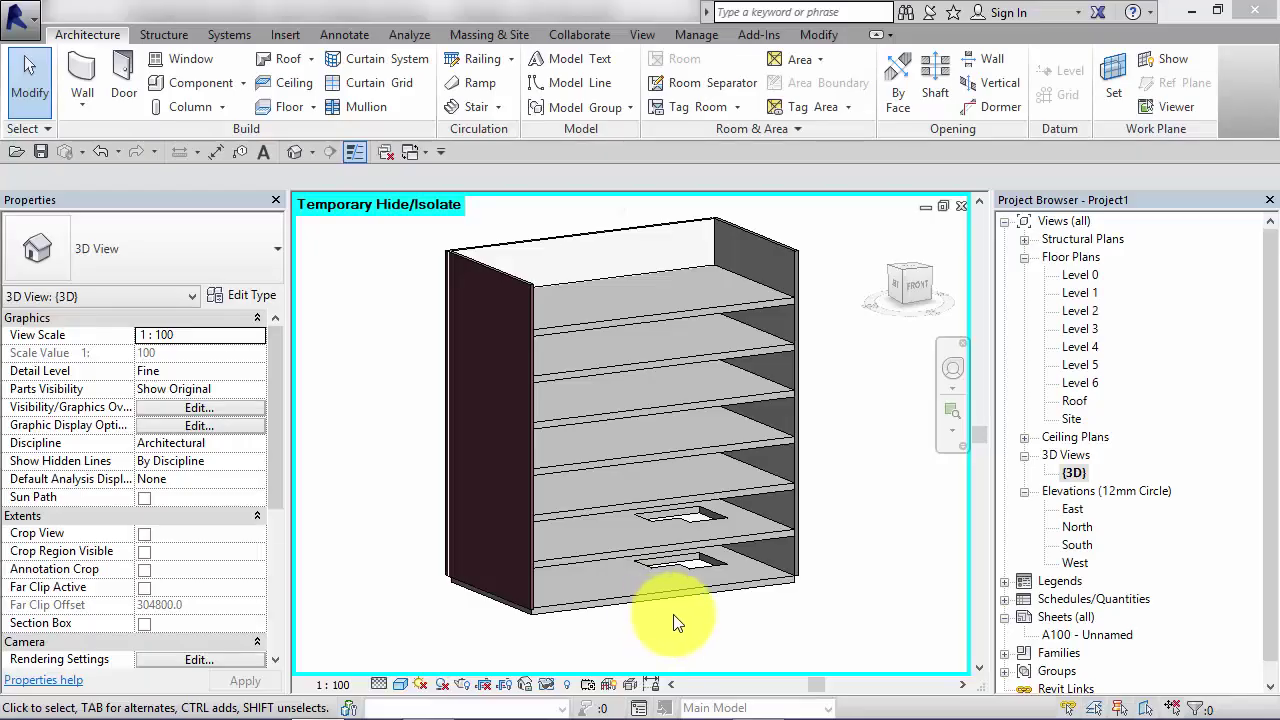
pyautogui.scroll(2, 721, 625)
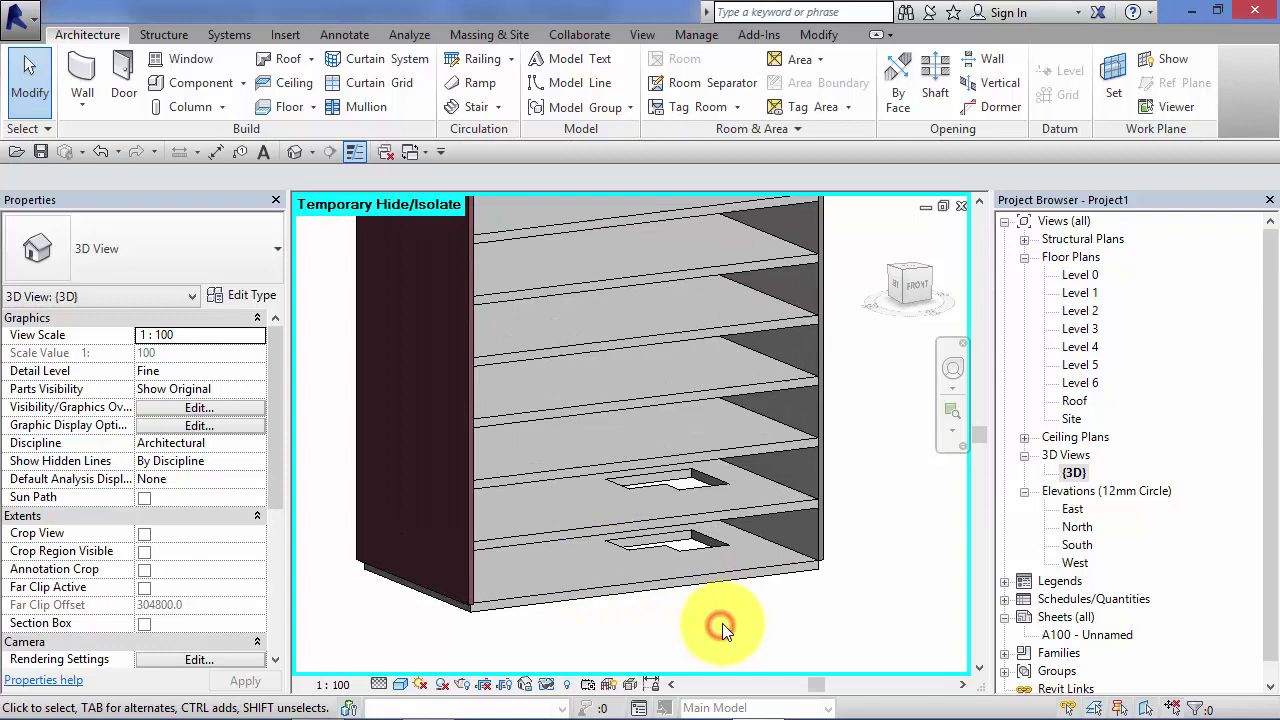
pyautogui.scroll(1, 722, 623)
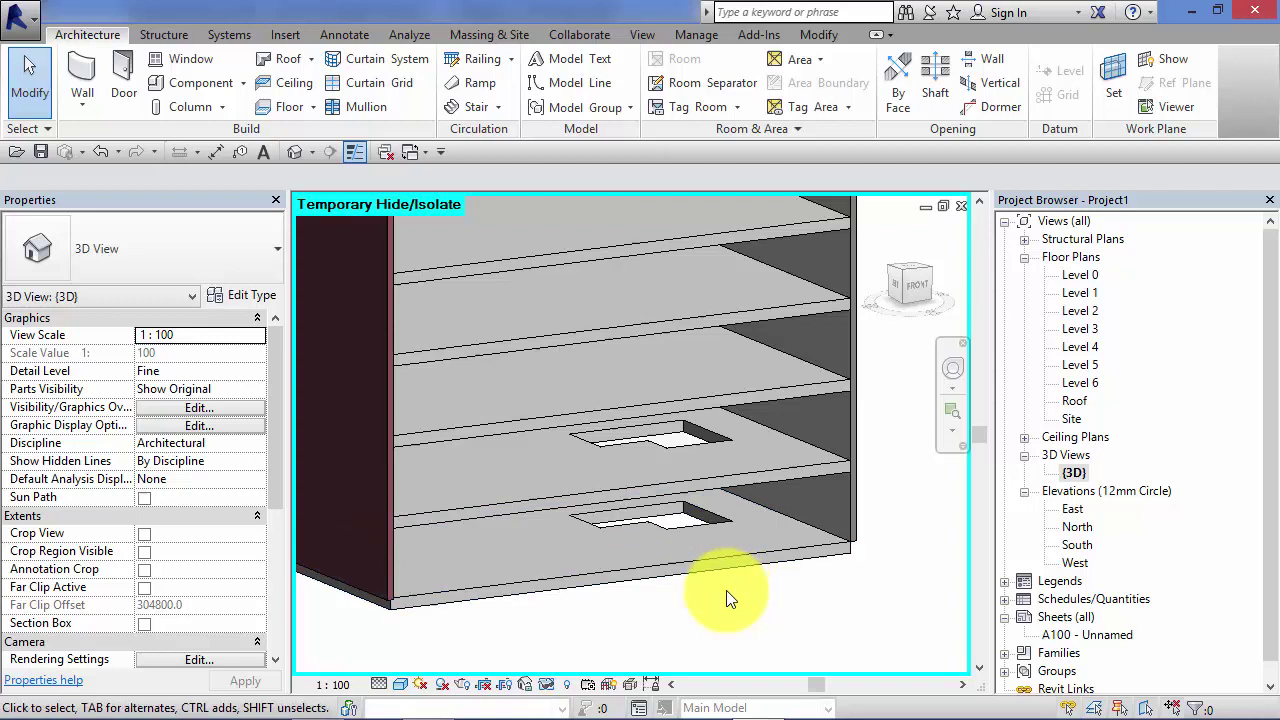
pyautogui.click(699, 516)
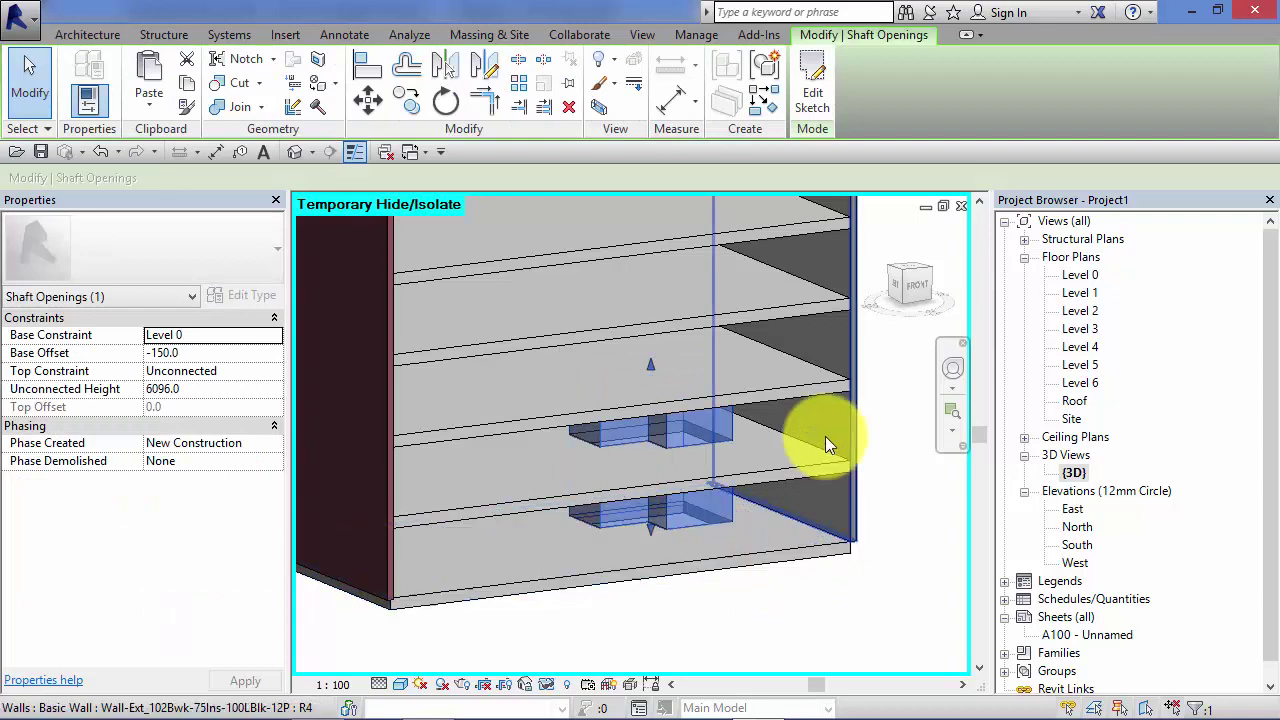
pyautogui.click(952, 368)
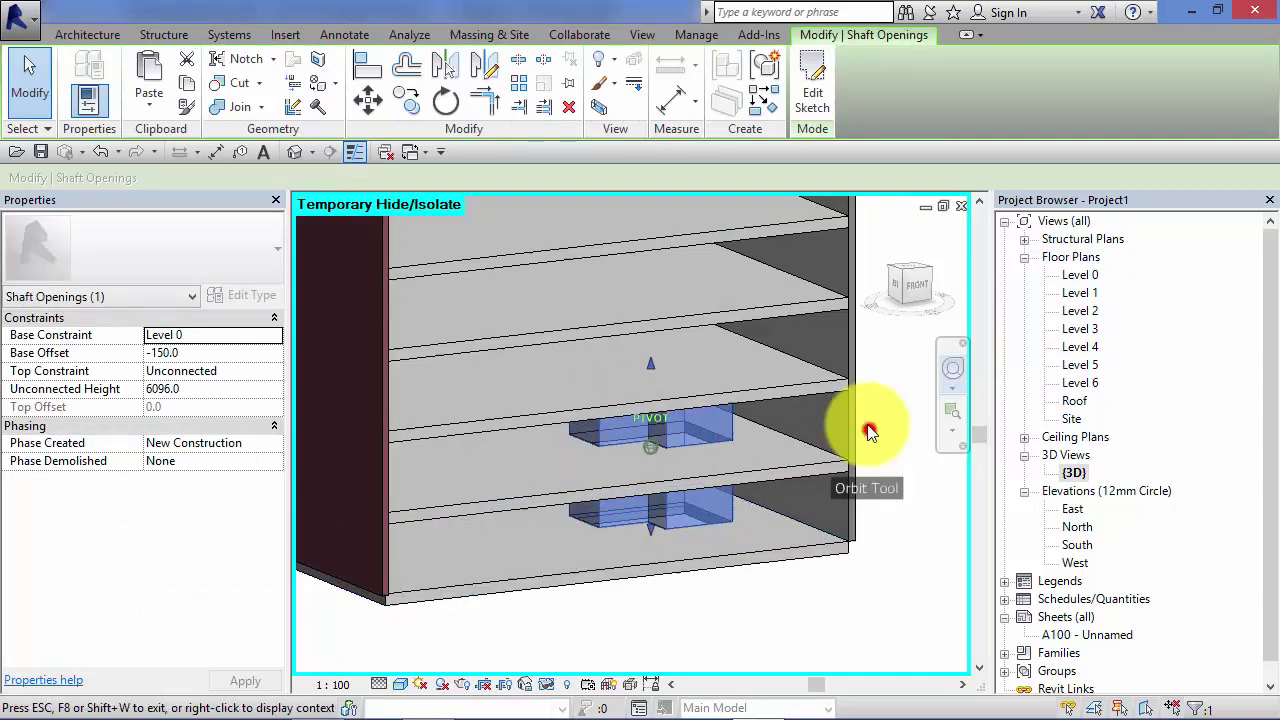
pyautogui.moveTo(867, 428); pyautogui.dragTo(882, 590)
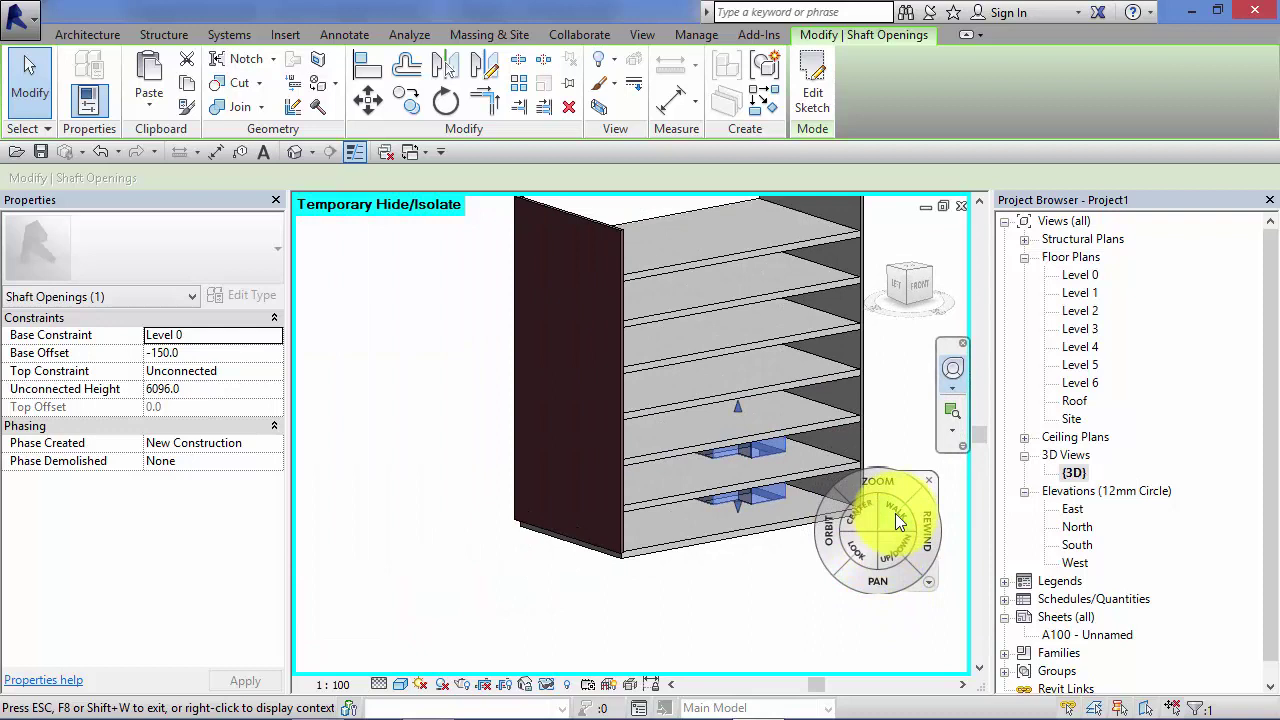
pyautogui.hotkey('shift', 'w')
pyautogui.moveTo(830, 530); pyautogui.dragTo(797, 606, button='middle')
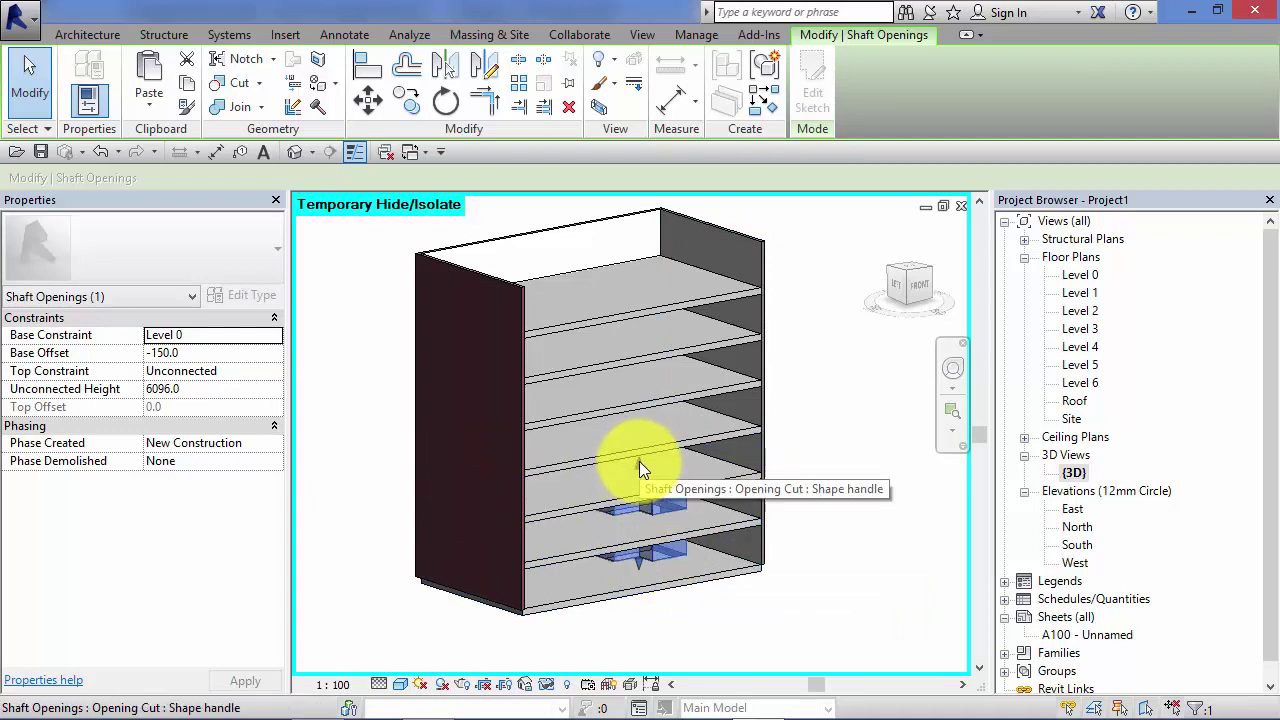
# Stretch the shaft's top up through every floor to height 23454.9 and orbit to check.
pyautogui.moveTo(639, 461); pyautogui.dragTo(634, 214)
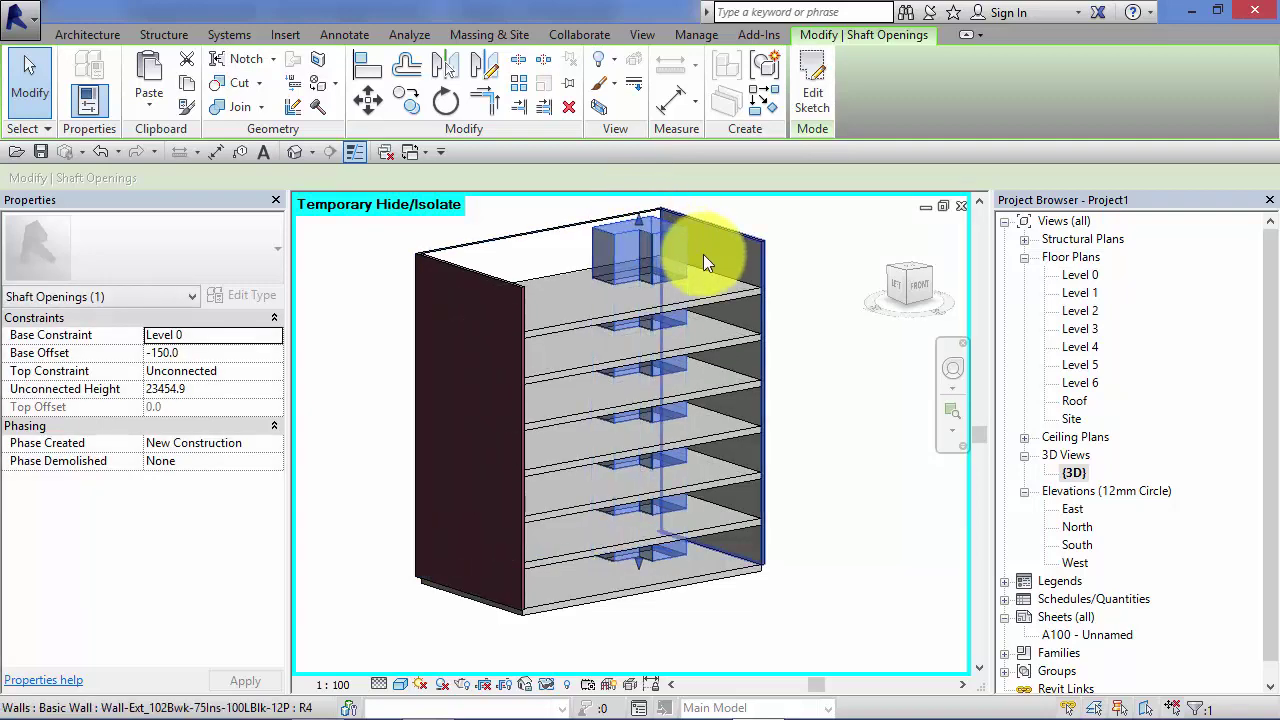
pyautogui.click(836, 370)
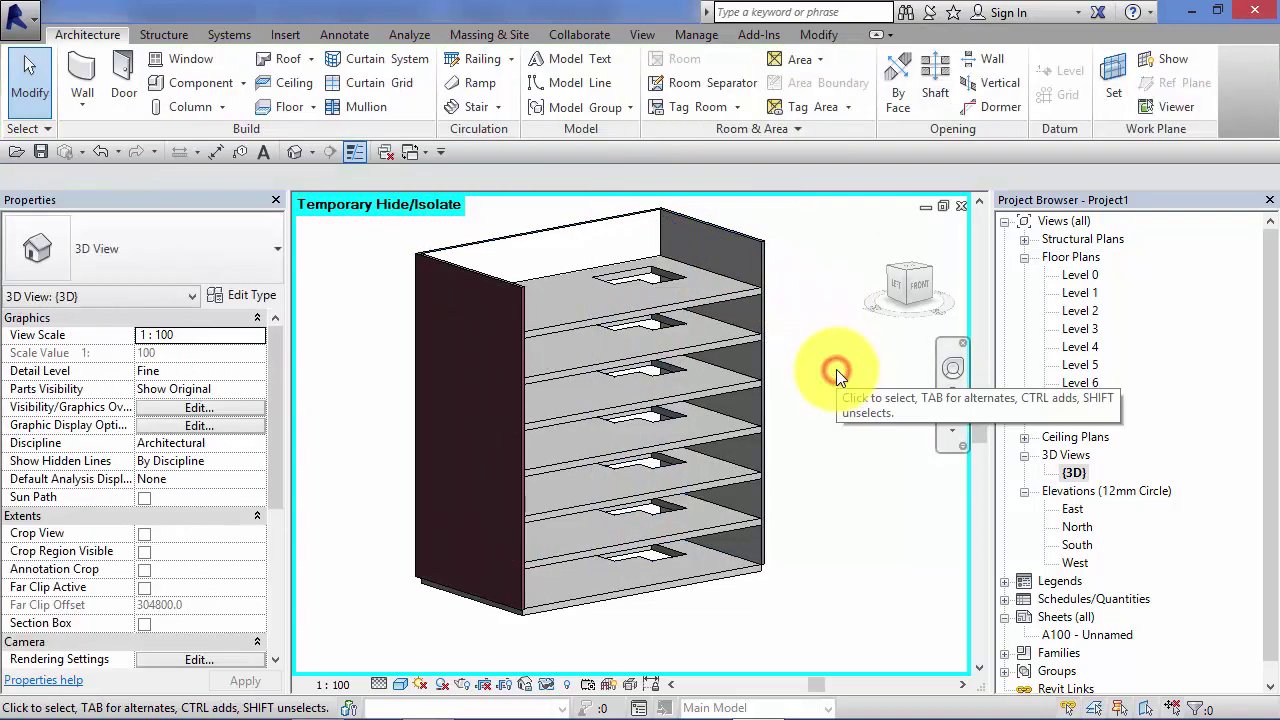
pyautogui.click(955, 375)
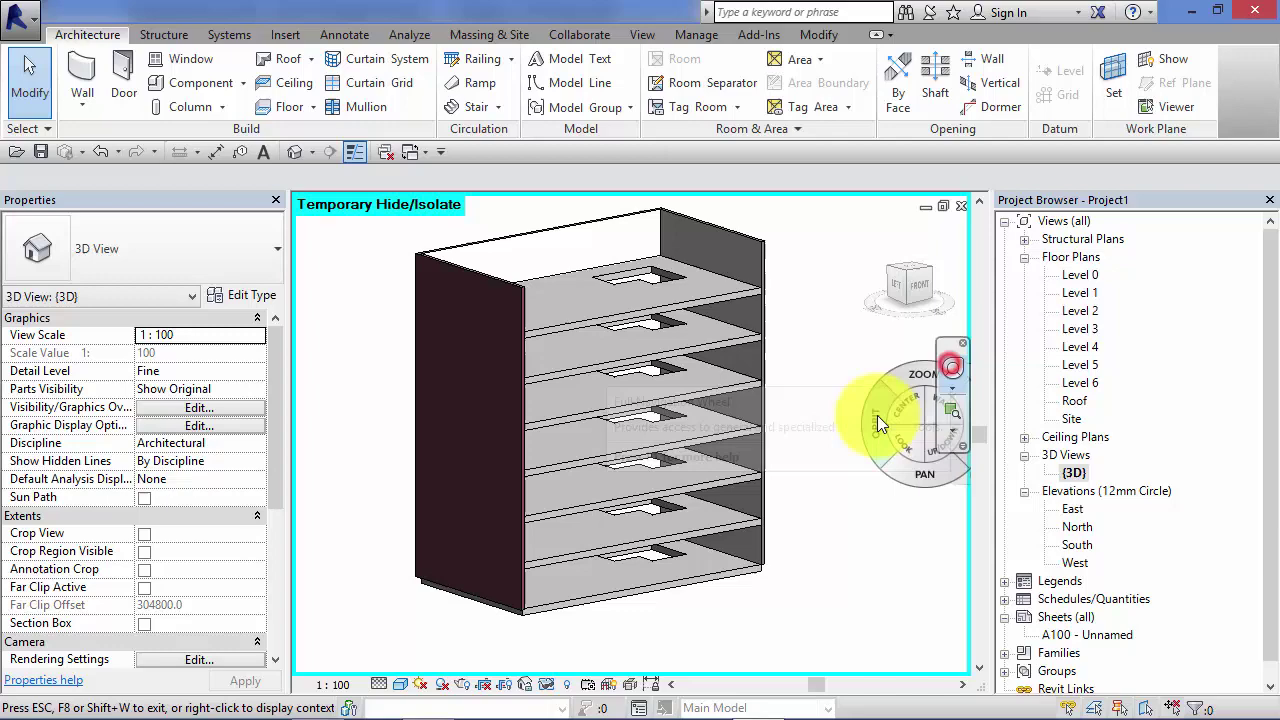
pyautogui.moveTo(882, 420)
pyautogui.mouseDown()
pyautogui.moveTo(884, 462)
pyautogui.moveTo(840, 550)
pyautogui.moveTo(871, 429)
pyautogui.moveTo(894, 409)
pyautogui.moveTo(903, 420)
pyautogui.moveTo(865, 431)
pyautogui.mouseUp()
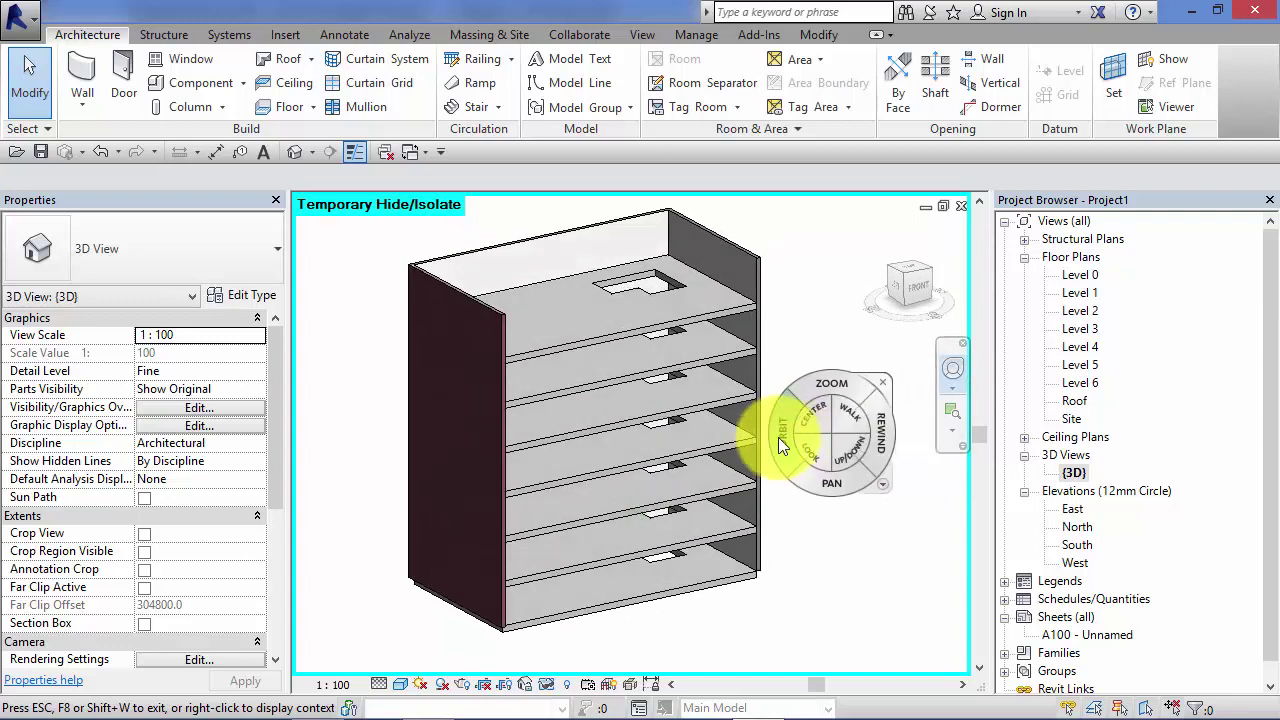
pyautogui.click(883, 385)
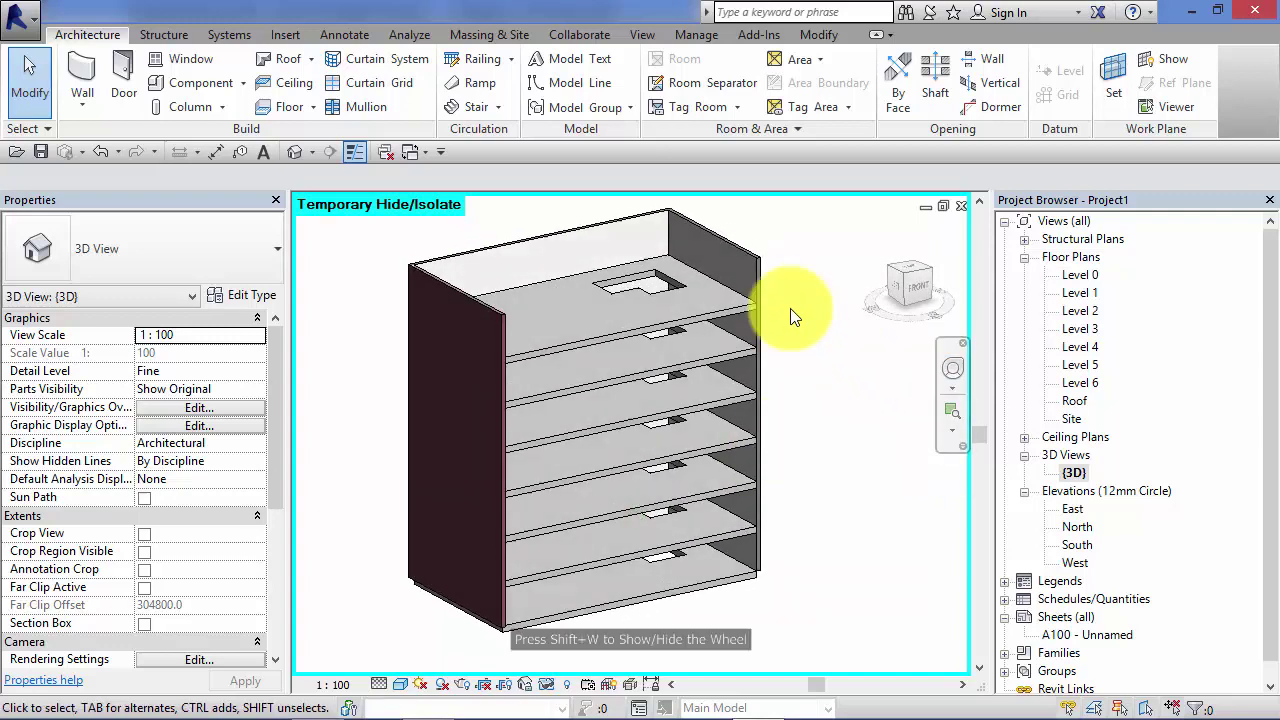
pyautogui.click(673, 264)
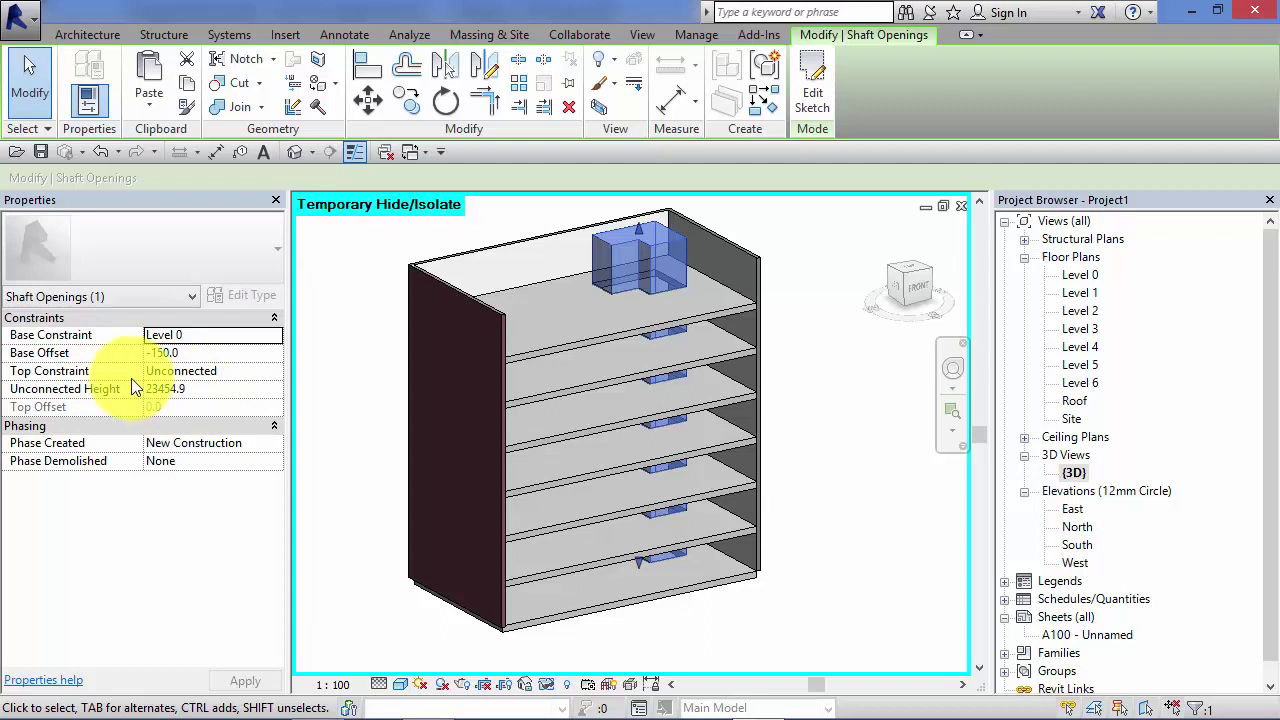
# Set the shaft's Top Constraint to 'Up to level: Roof' with 0.0 top offset.
pyautogui.click(225, 372)
pyautogui.click(272, 372)
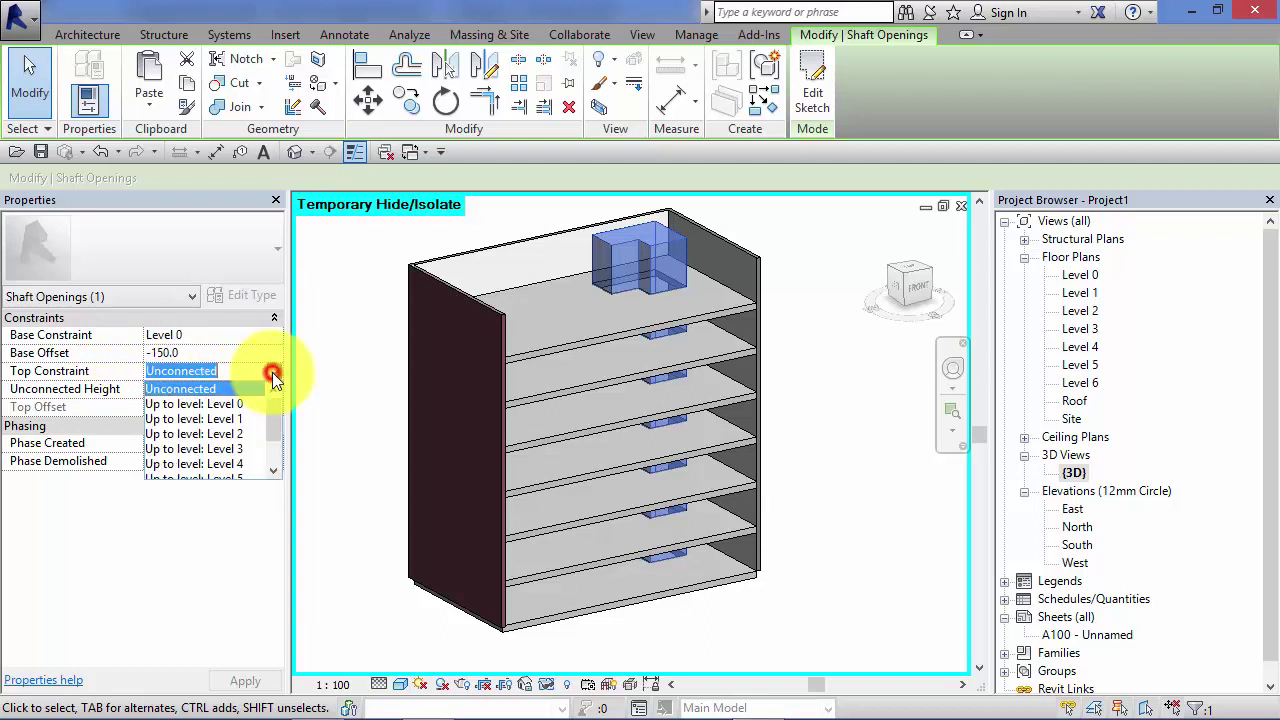
pyautogui.click(273, 425)
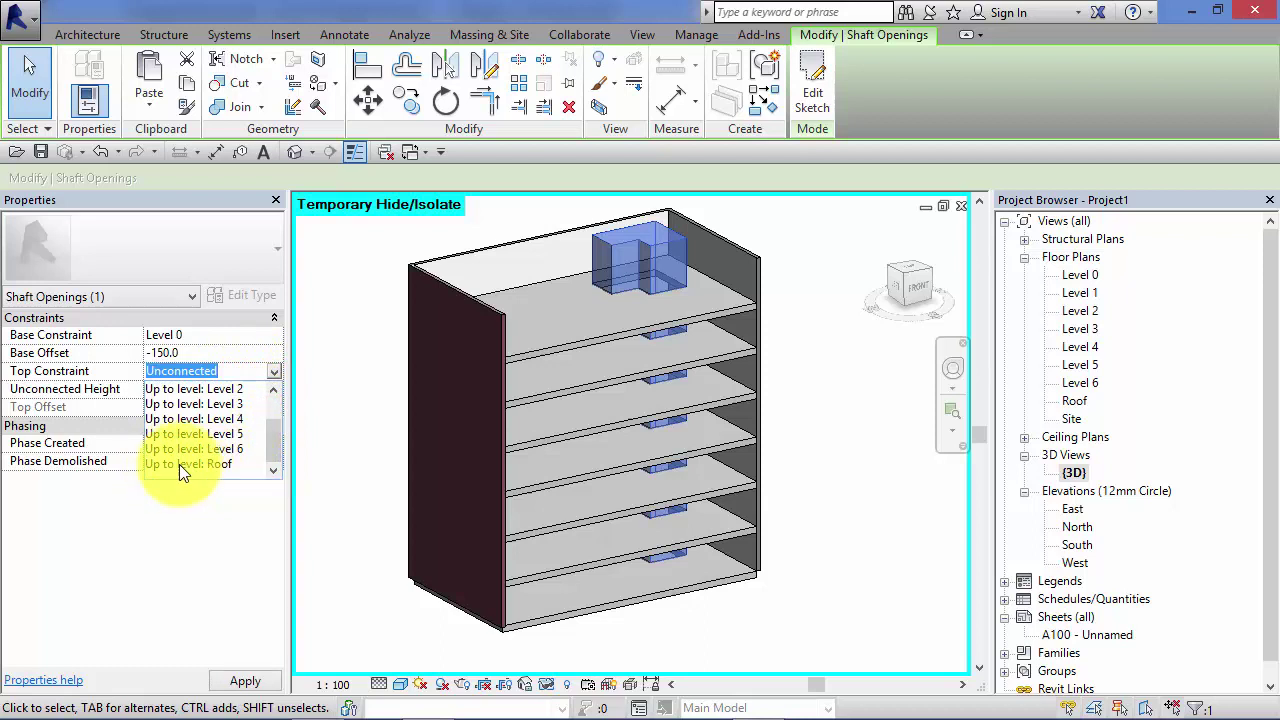
pyautogui.click(214, 464)
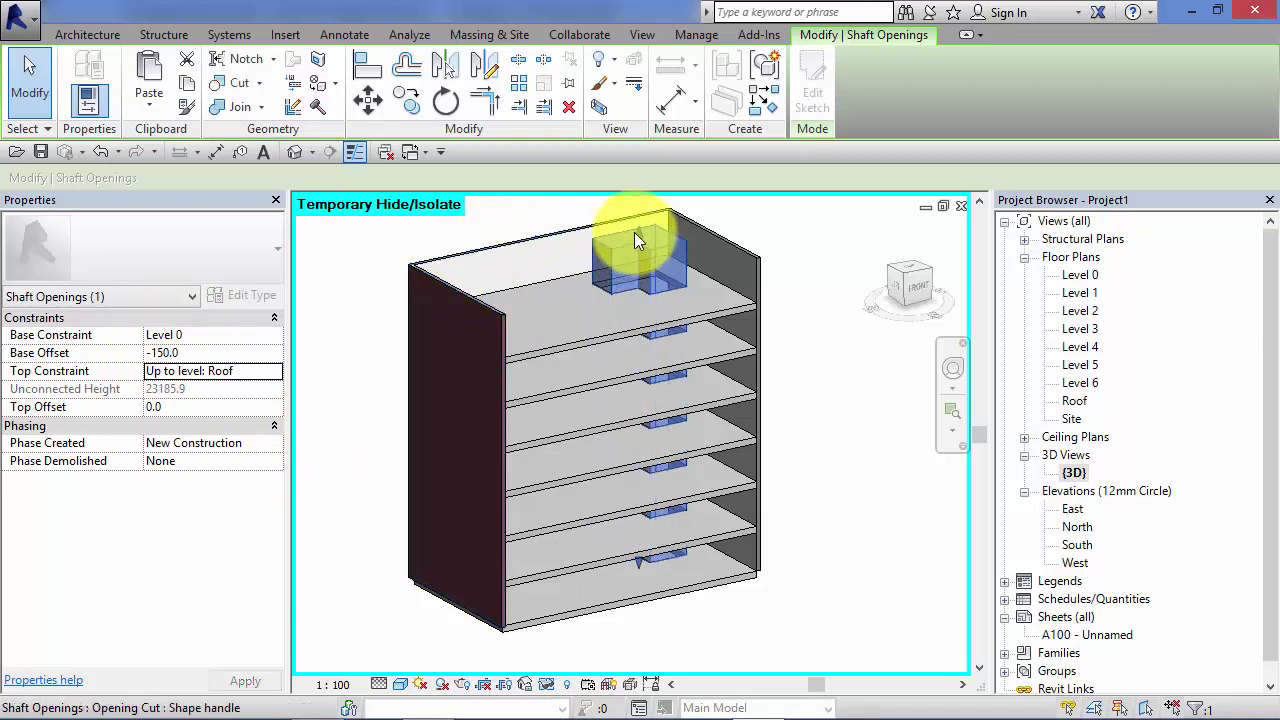
pyautogui.click(836, 452)
pyautogui.scroll(-3, 812, 468)
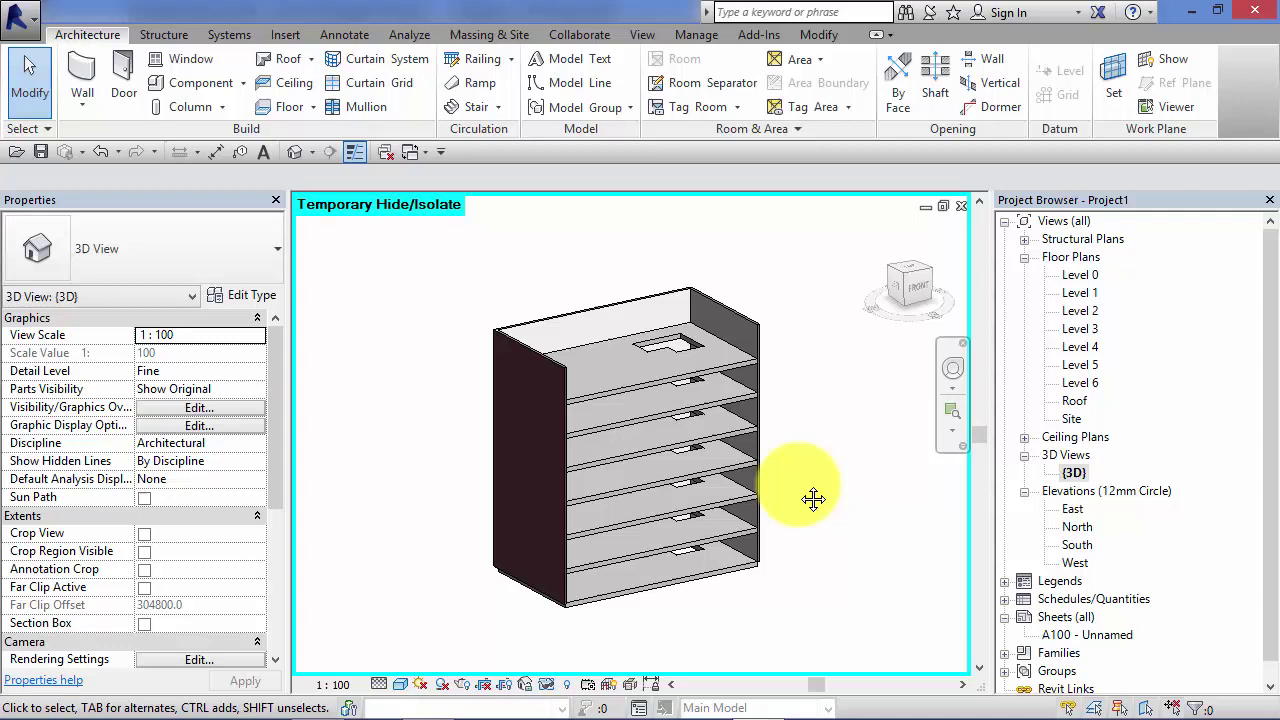
# Orbit the 3D model to view the building from another angle and select the shaft.
pyautogui.click(938, 372)
pyautogui.moveTo(877, 443)
pyautogui.mouseDown()
pyautogui.moveTo(920, 442)
pyautogui.moveTo(842, 445)
pyautogui.moveTo(846, 420)
pyautogui.moveTo(910, 420)
pyautogui.moveTo(855, 440)
pyautogui.moveTo(869, 449)
pyautogui.moveTo(862, 438)
pyautogui.mouseUp()
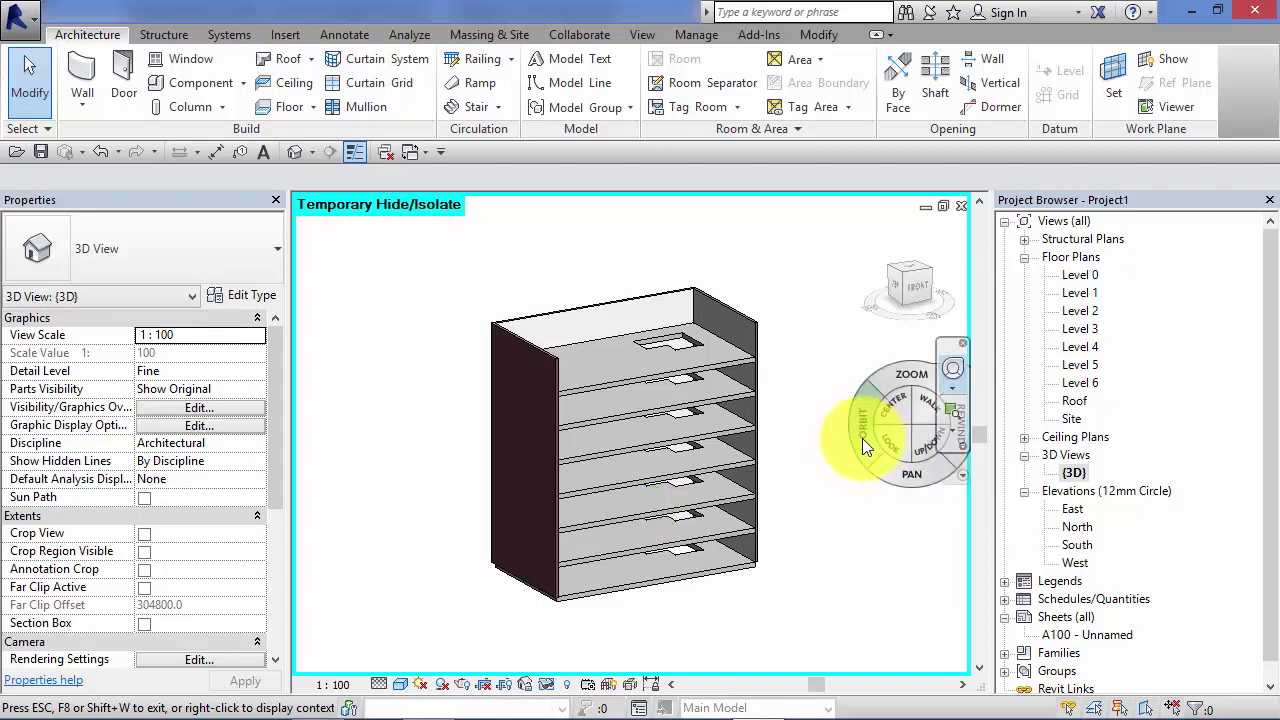
pyautogui.click(906, 384)
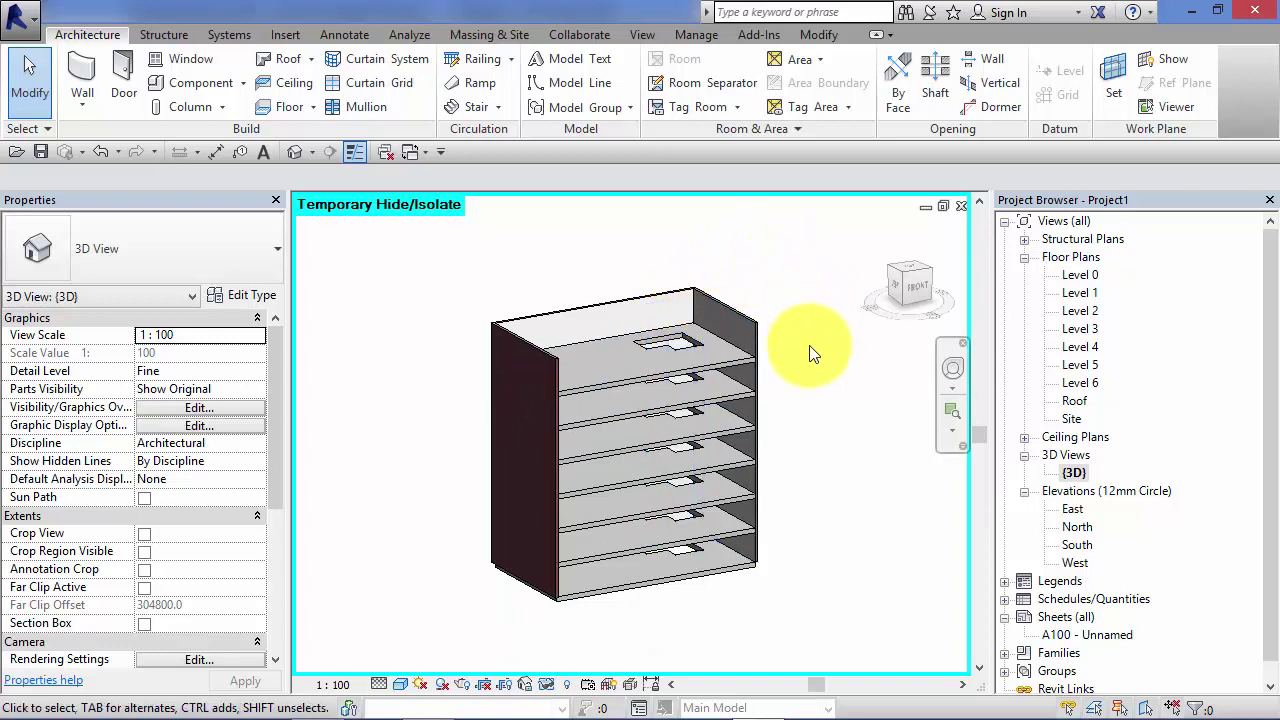
pyautogui.click(672, 335)
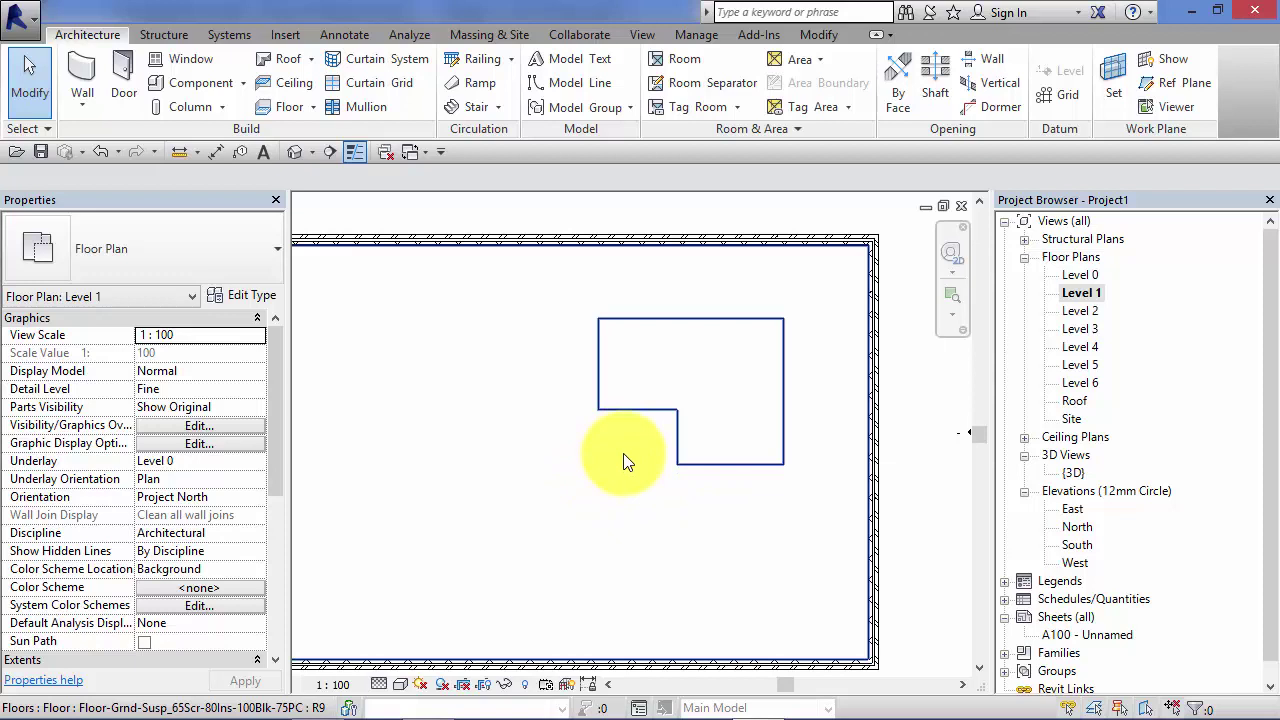
# Open the Level 3 floor plan and select its L-shaped shaft opening.
pyautogui.click(1082, 293)
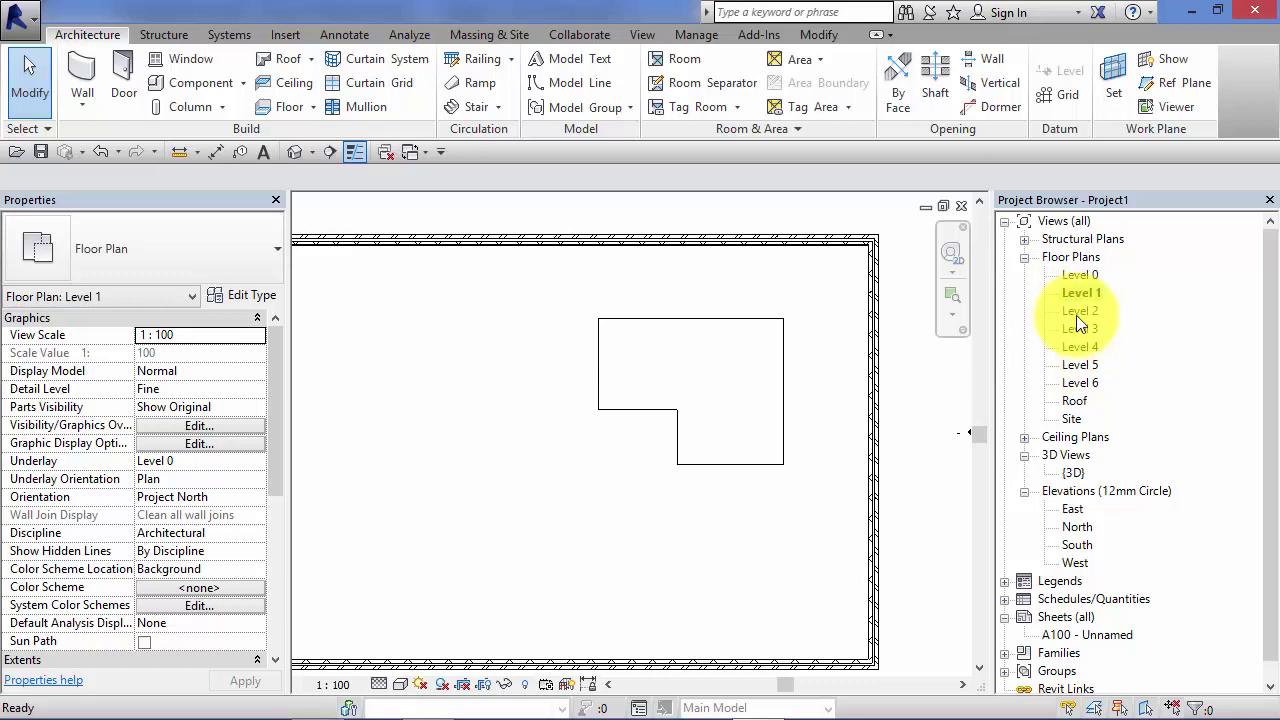
pyautogui.doubleClick(1077, 329)
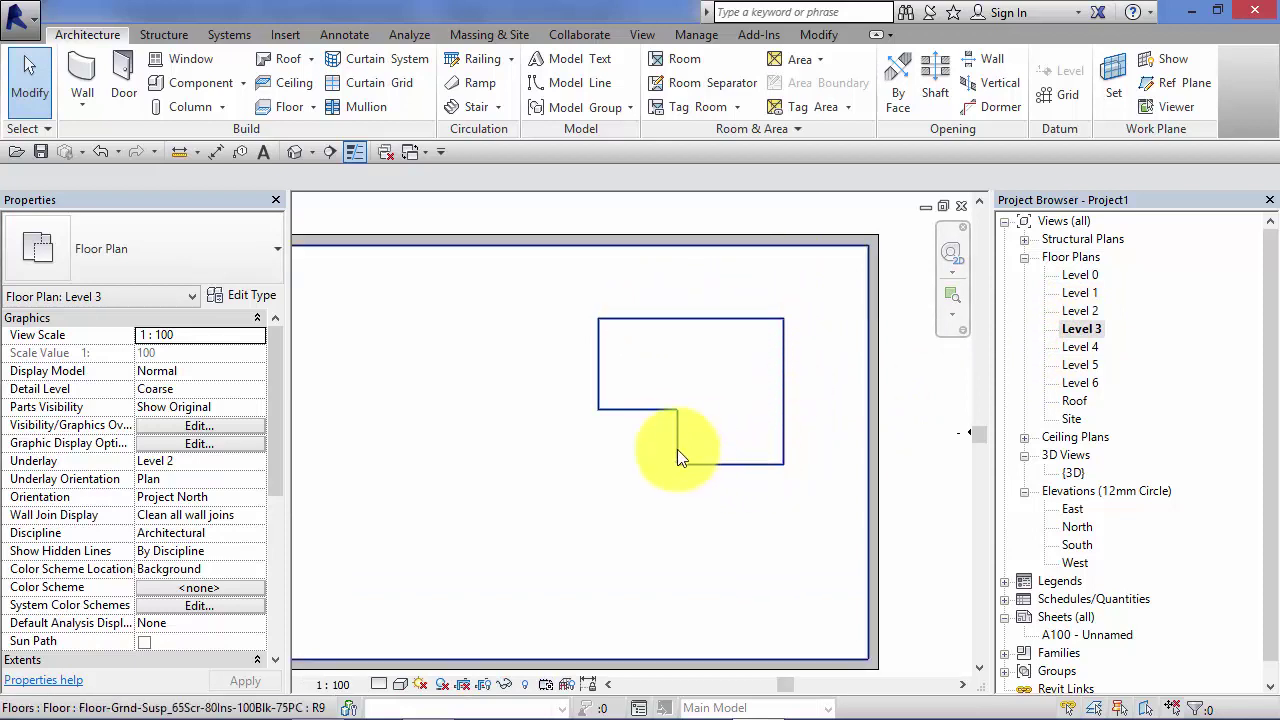
pyautogui.scroll(-2, 870, 440)
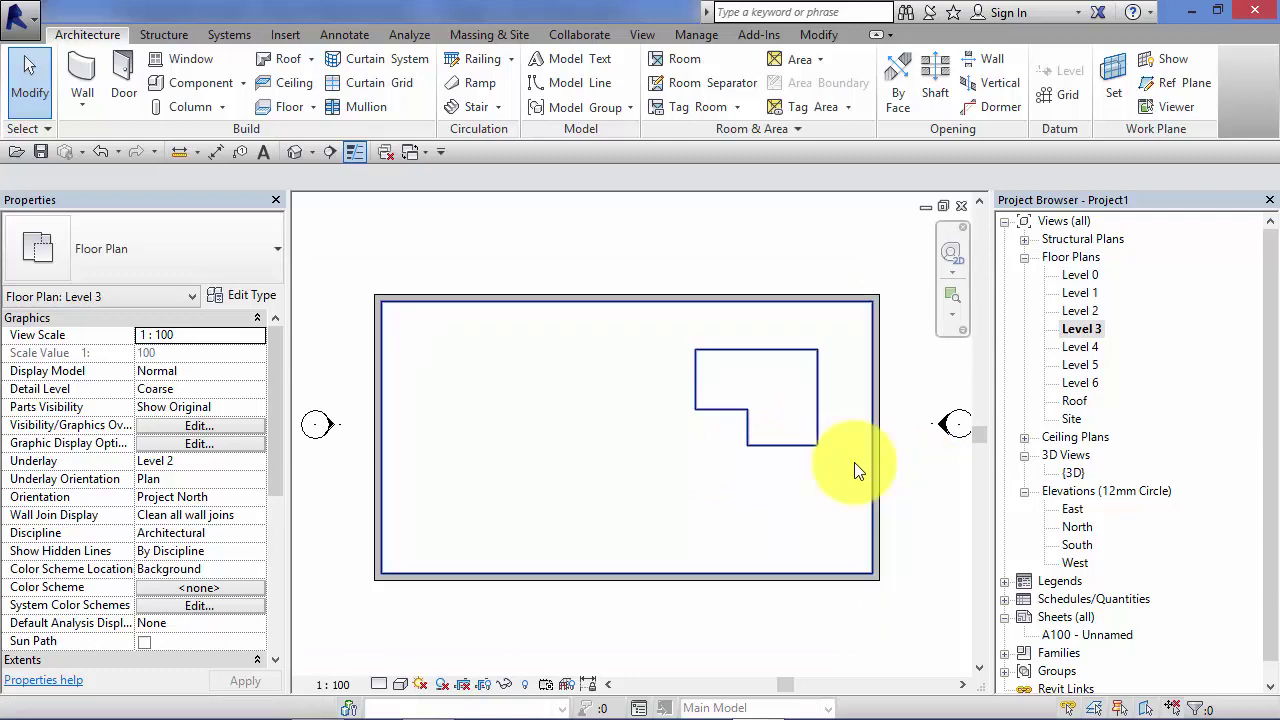
pyautogui.click(731, 376)
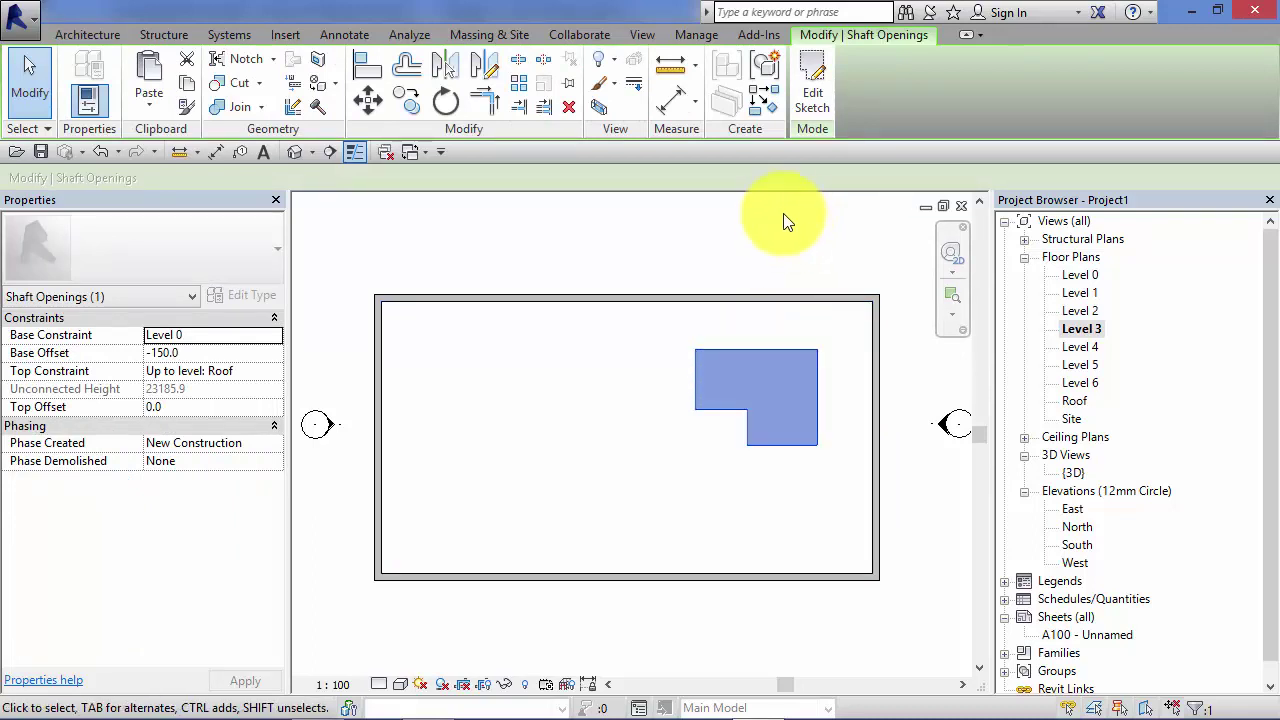
# Edit the shaft sketch and pick Symbolic Line with Thin Lines style and the Line tool.
pyautogui.click(808, 77)
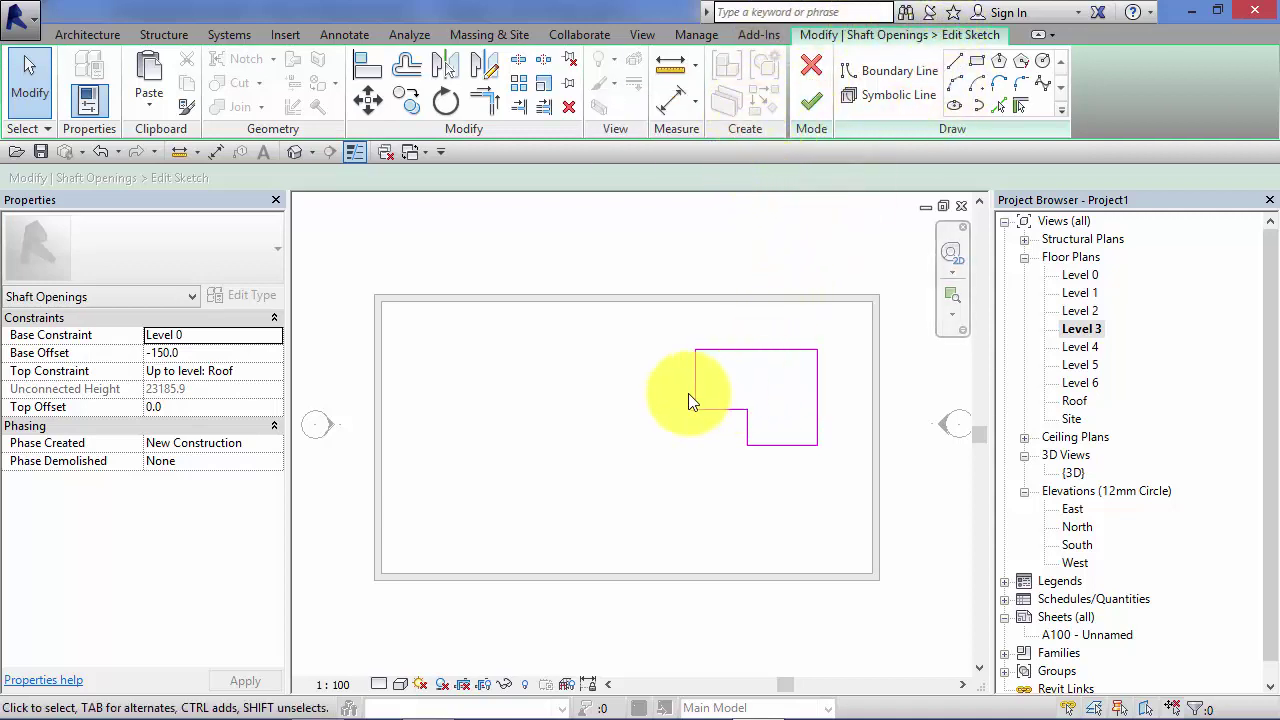
pyautogui.scroll(3, 688, 393)
pyautogui.moveTo(789, 417); pyautogui.dragTo(748, 415, button='middle')
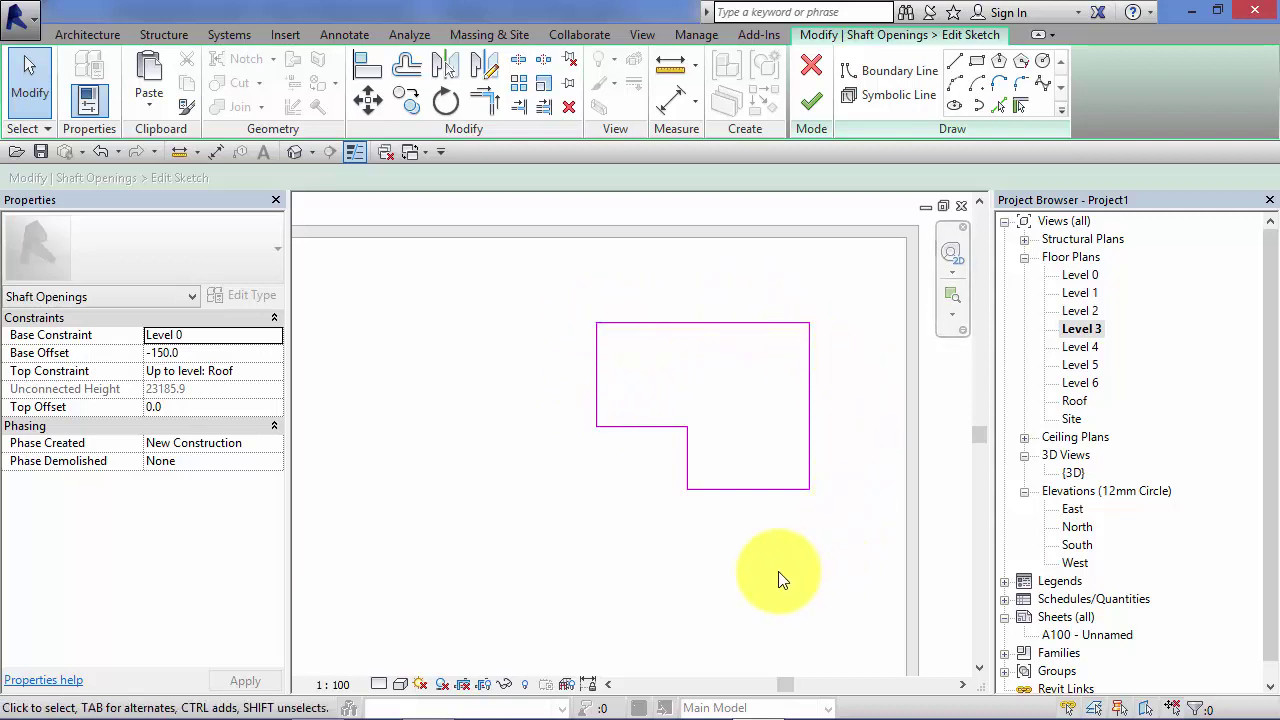
pyautogui.moveTo(782, 580); pyautogui.dragTo(778, 603, button='middle')
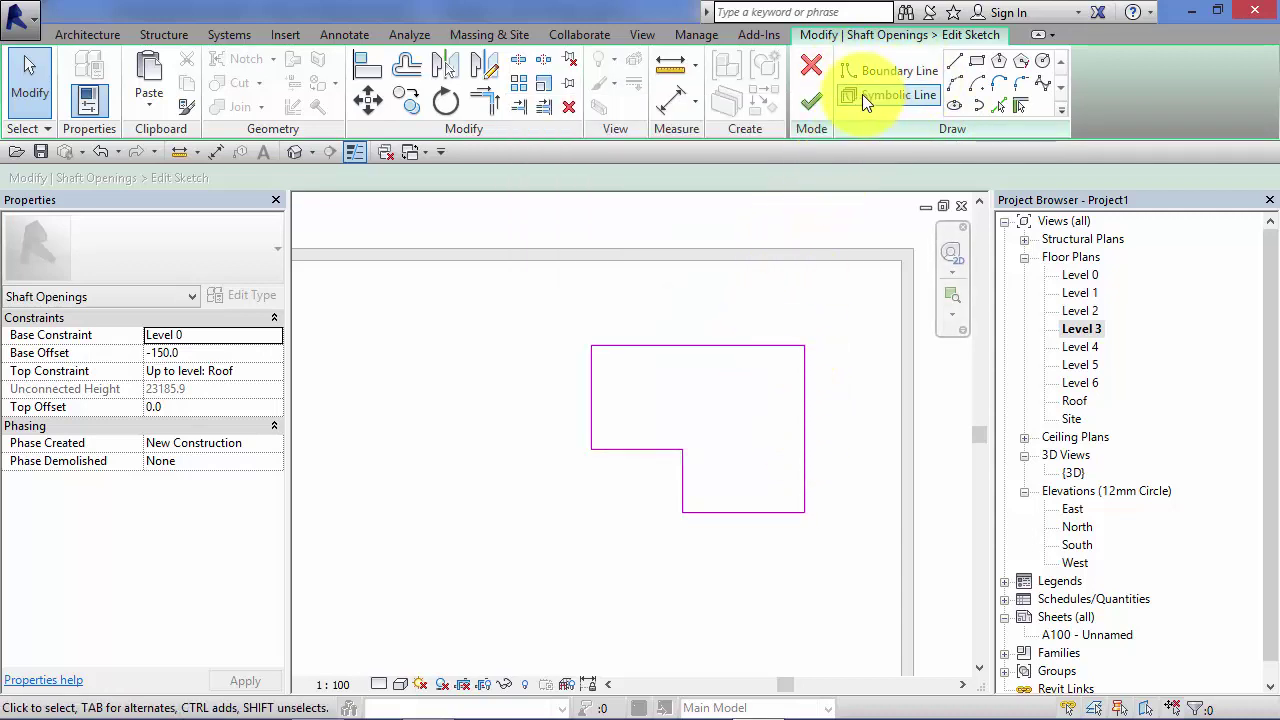
pyautogui.click(909, 94)
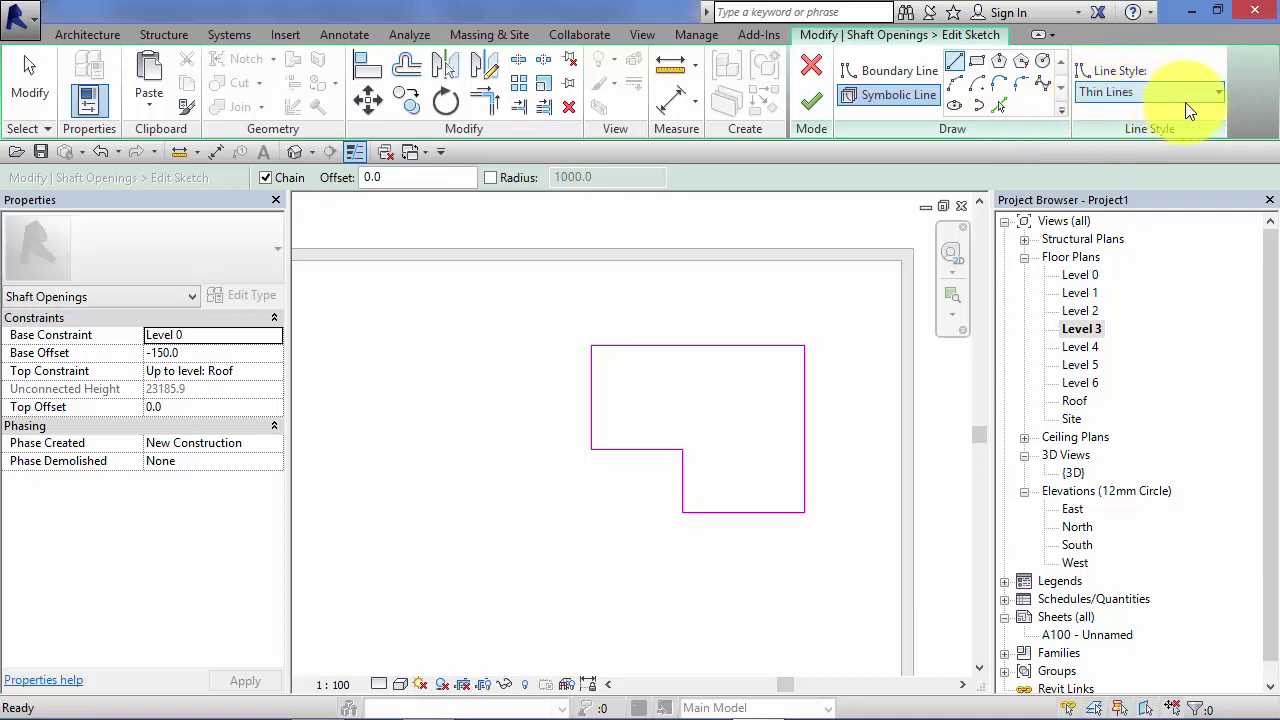
pyautogui.click(1218, 93)
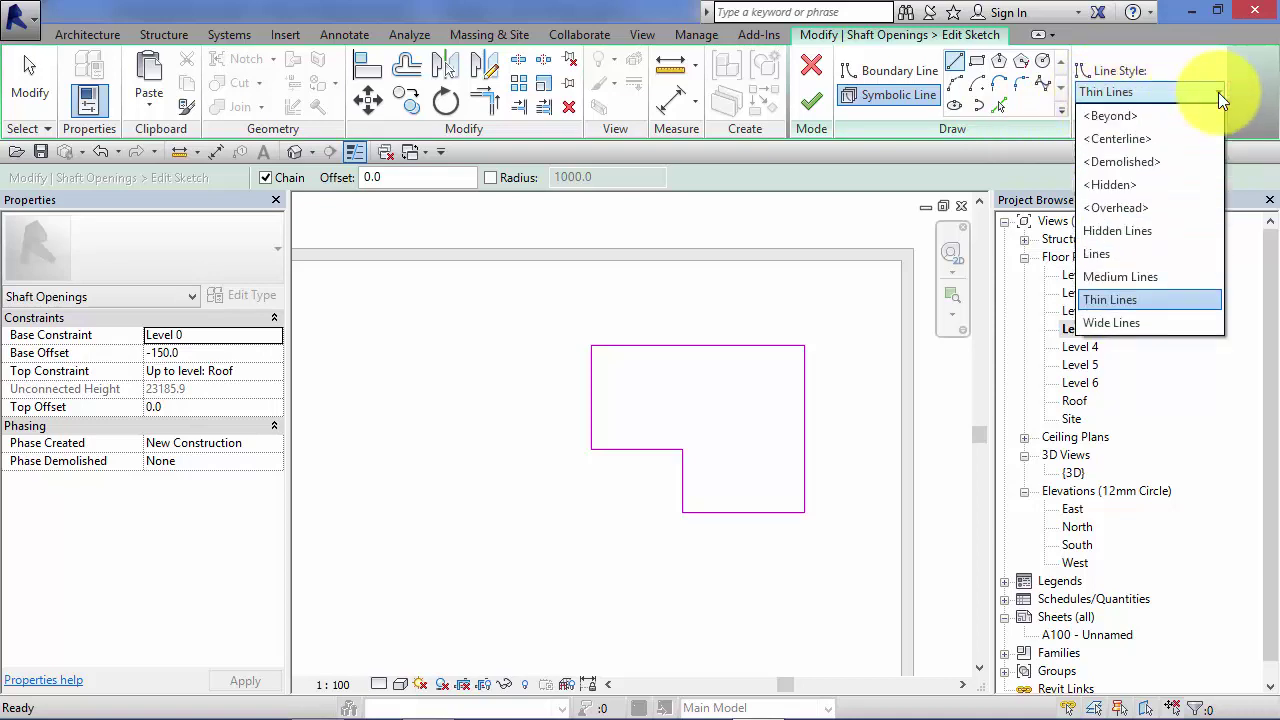
pyautogui.click(1218, 92)
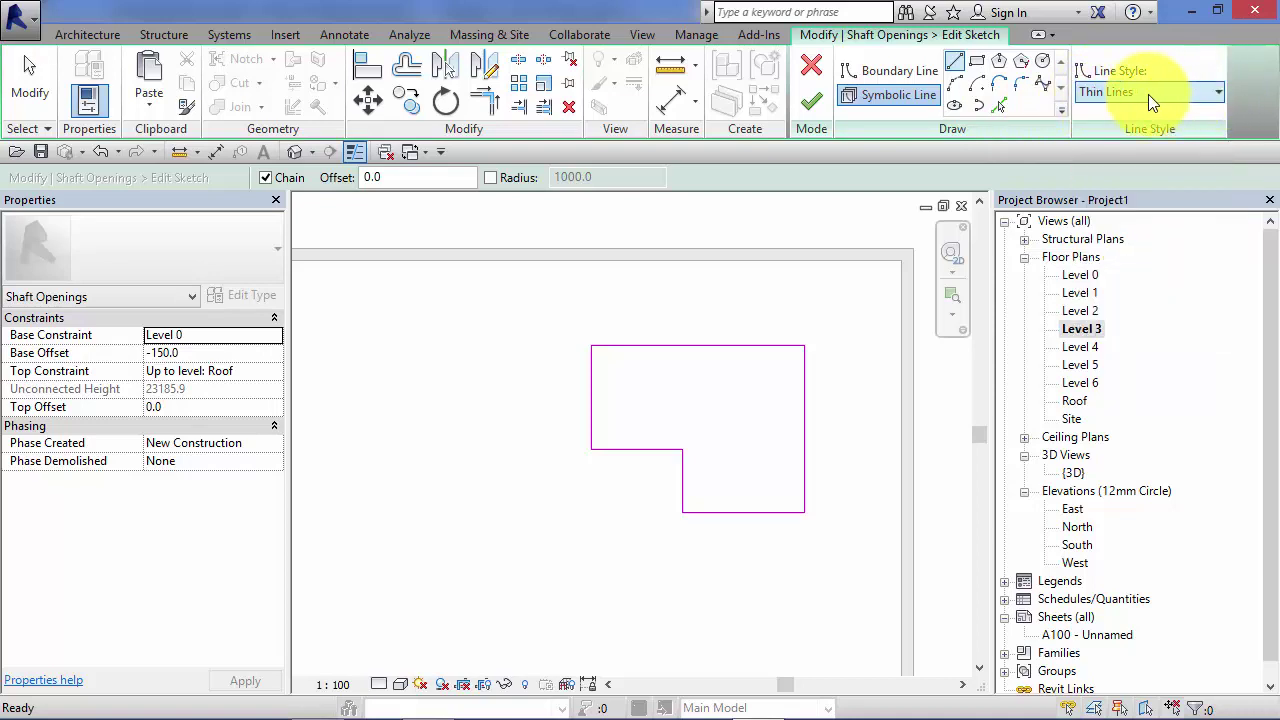
pyautogui.click(954, 62)
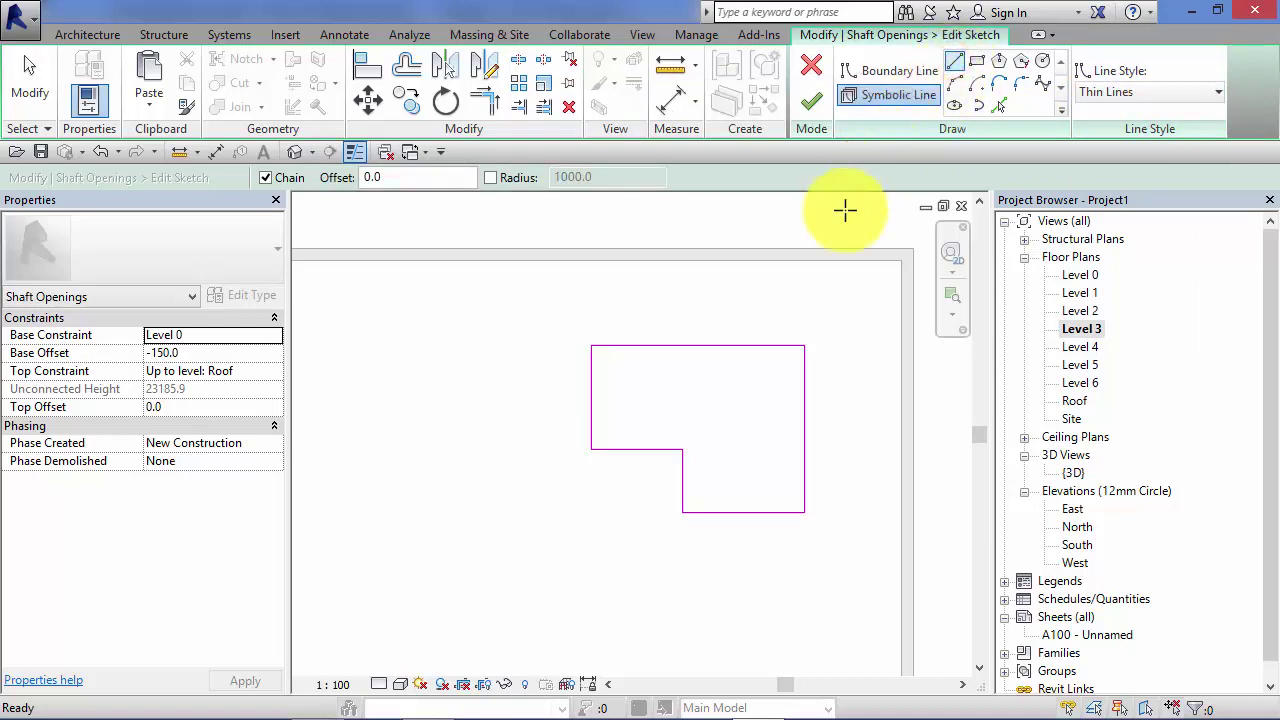
# Draw two corner-to-corner diagonal symbolic lines crossing as an X over the boundary.
pyautogui.click(680, 447)
pyautogui.scroll(3, 810, 352)
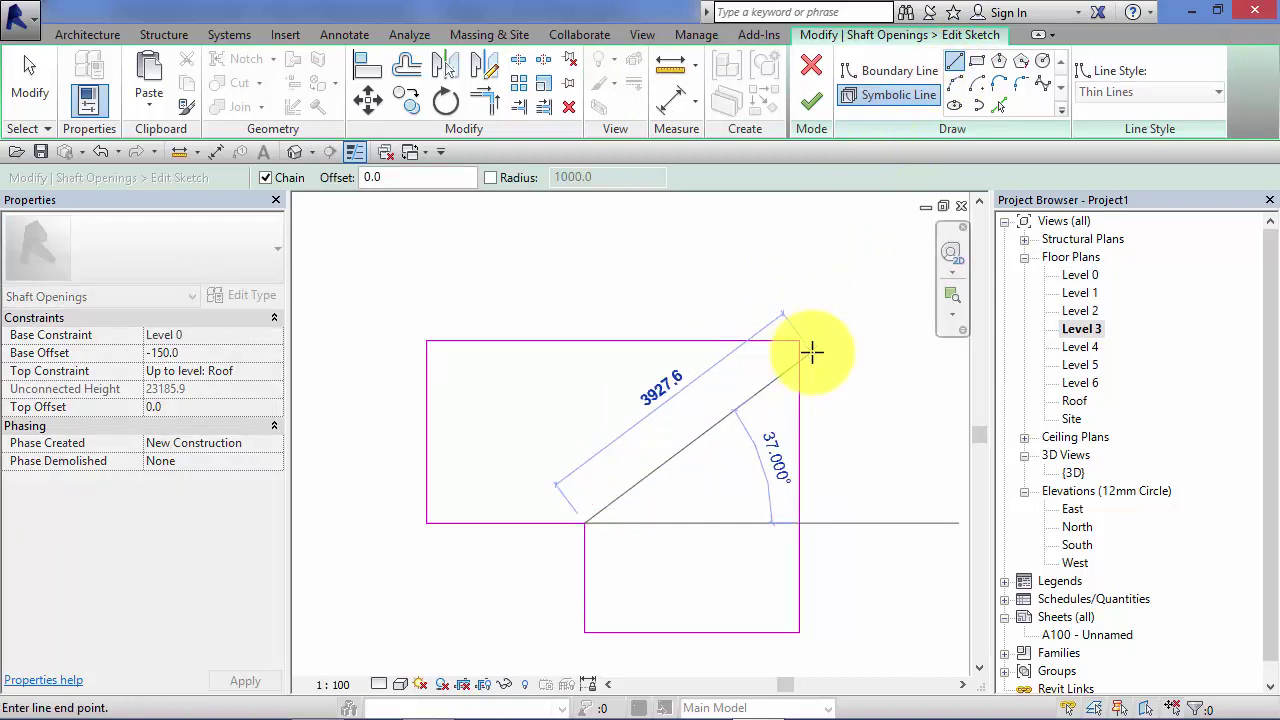
pyautogui.scroll(2, 805, 345)
pyautogui.click(786, 337)
pyautogui.scroll(-1, 787, 338)
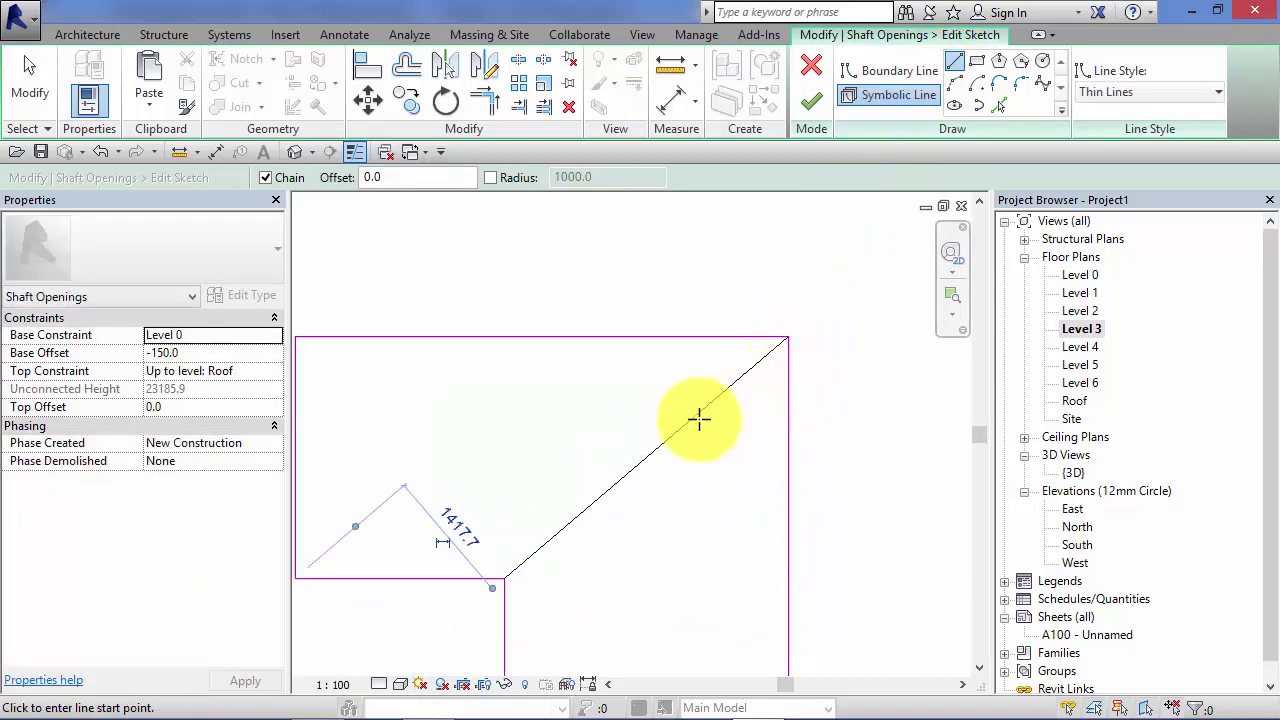
pyautogui.scroll(-2, 608, 434)
pyautogui.moveTo(491, 443); pyautogui.dragTo(551, 443, button='middle')
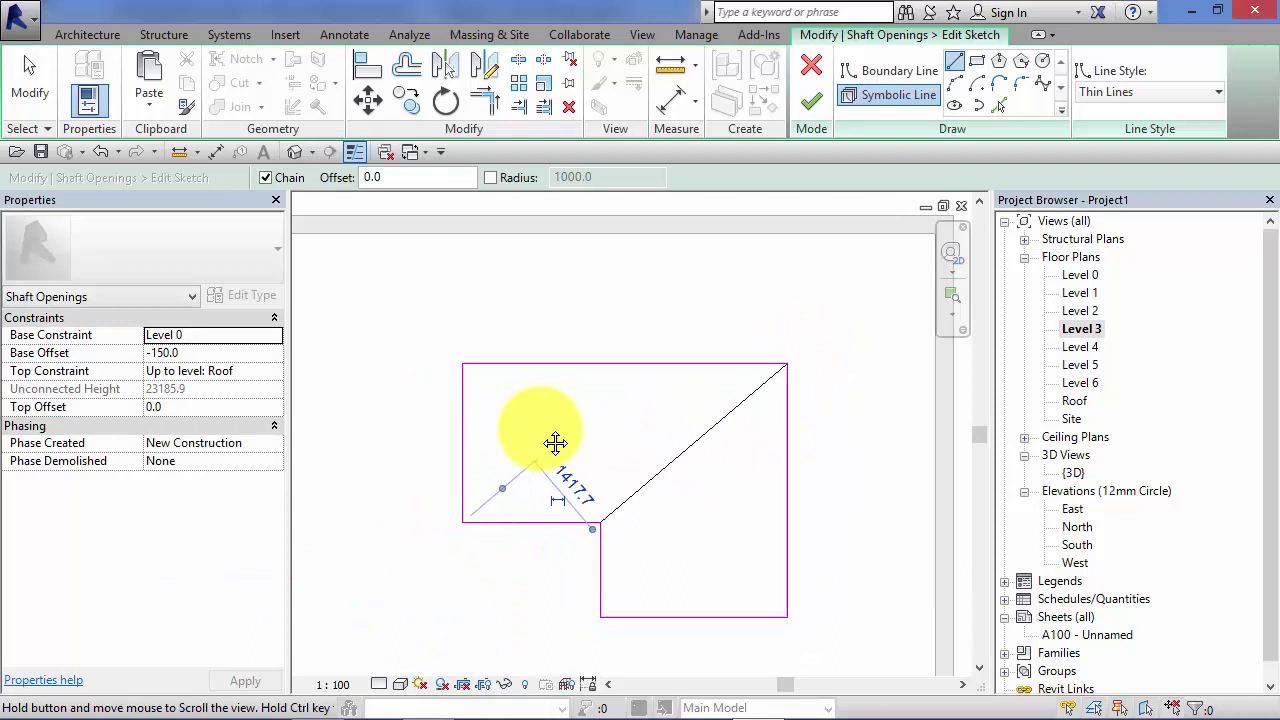
pyautogui.click(461, 361)
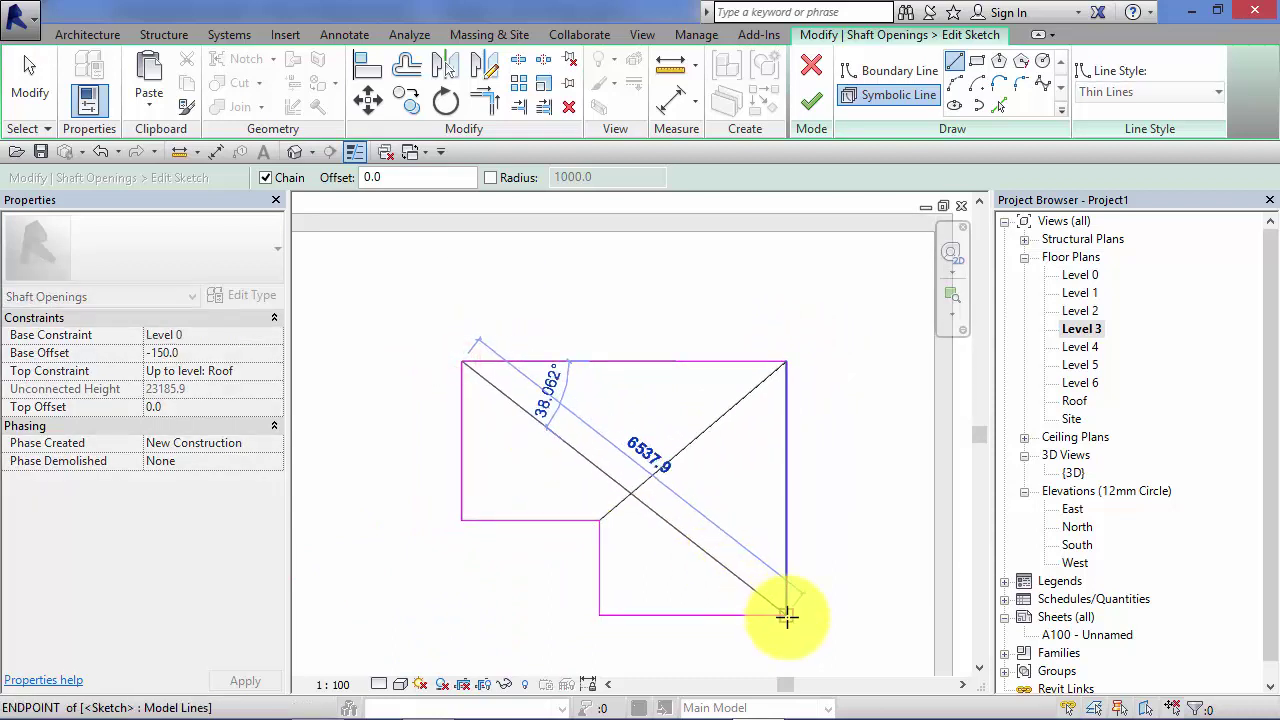
pyautogui.click(786, 616)
pyautogui.scroll(-1, 828, 505)
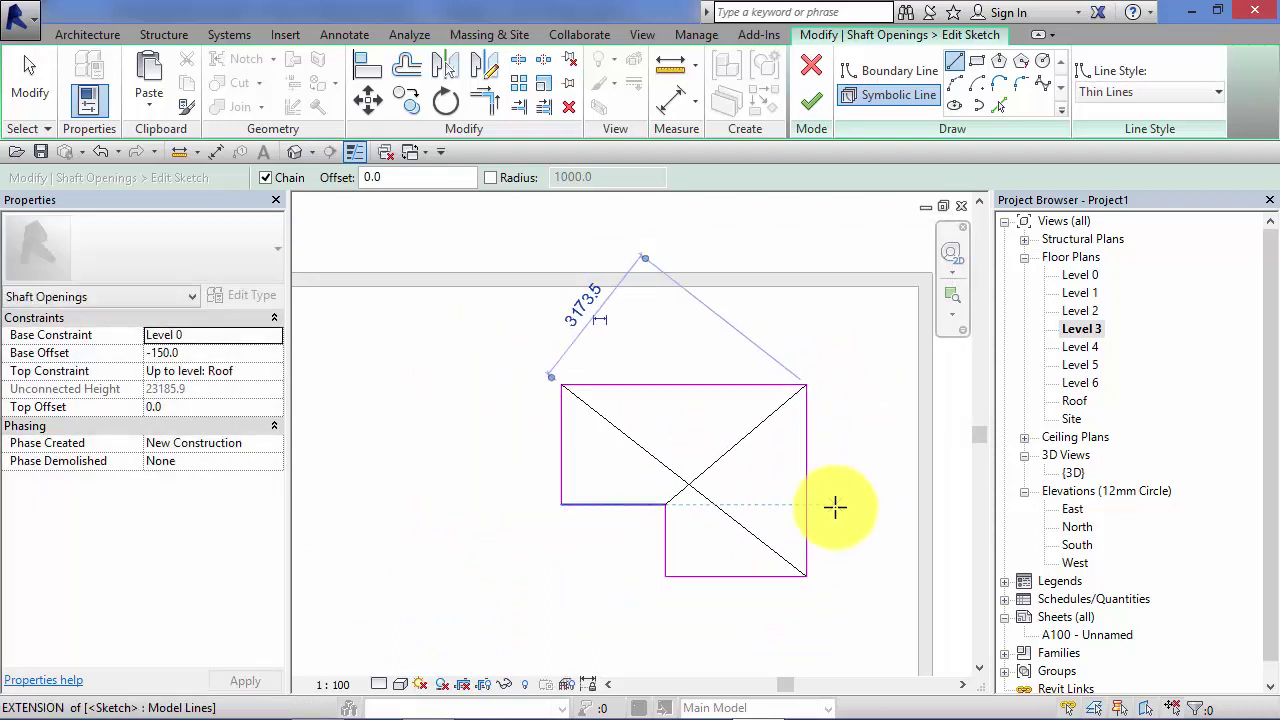
pyautogui.moveTo(835, 507); pyautogui.dragTo(740, 472, button='middle')
pyautogui.scroll(-1, 760, 425)
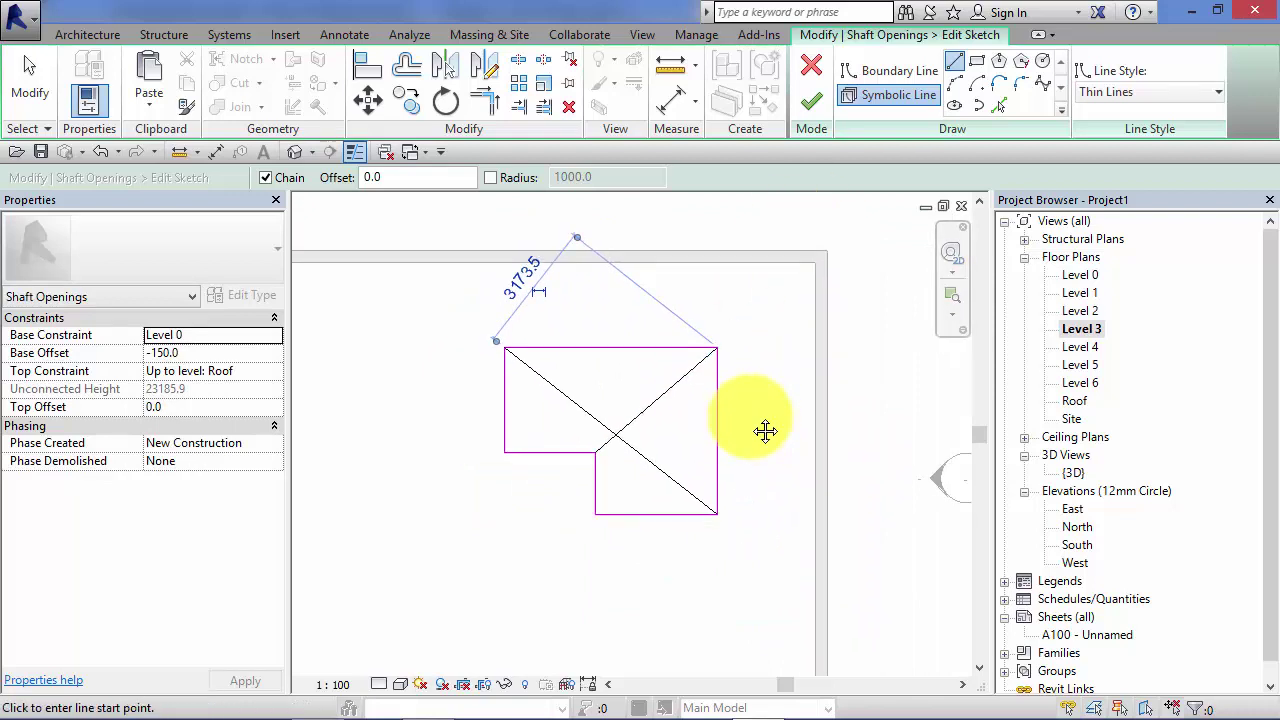
pyautogui.moveTo(765, 430); pyautogui.dragTo(800, 424, button='middle')
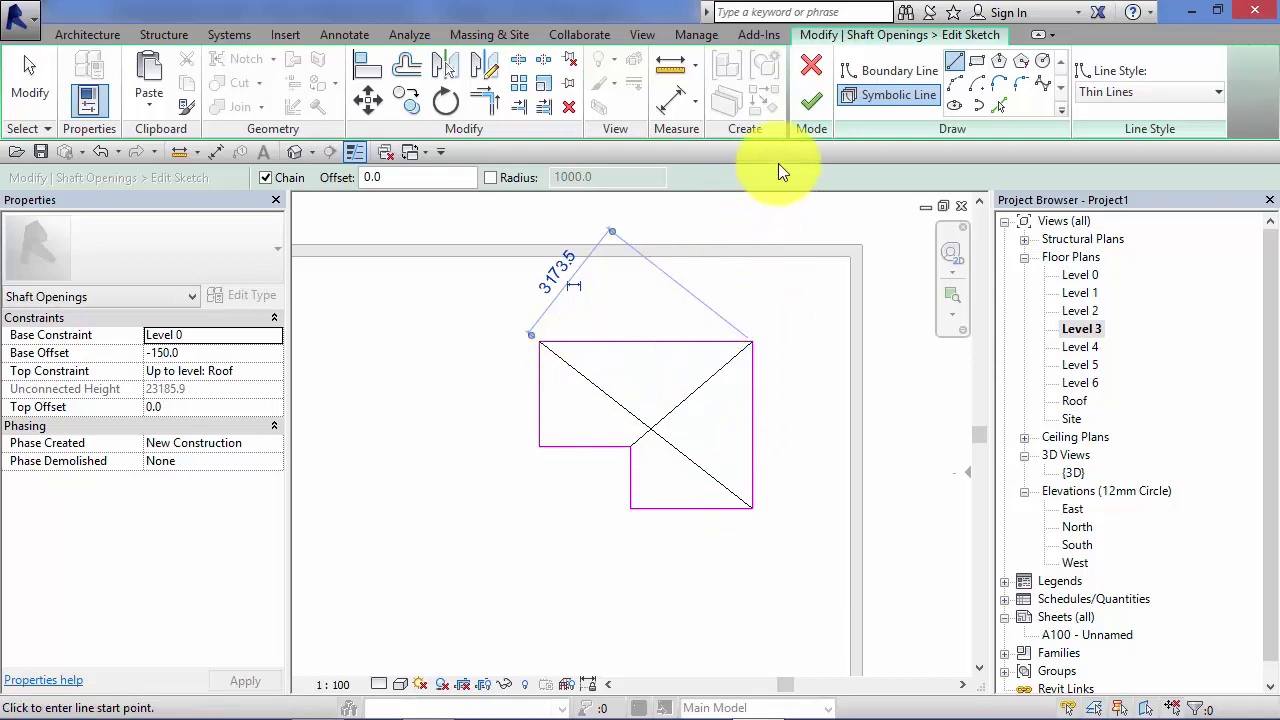
# Finish the shaft sketch and deselect it in the Level 3 plan.
pyautogui.click(811, 101)
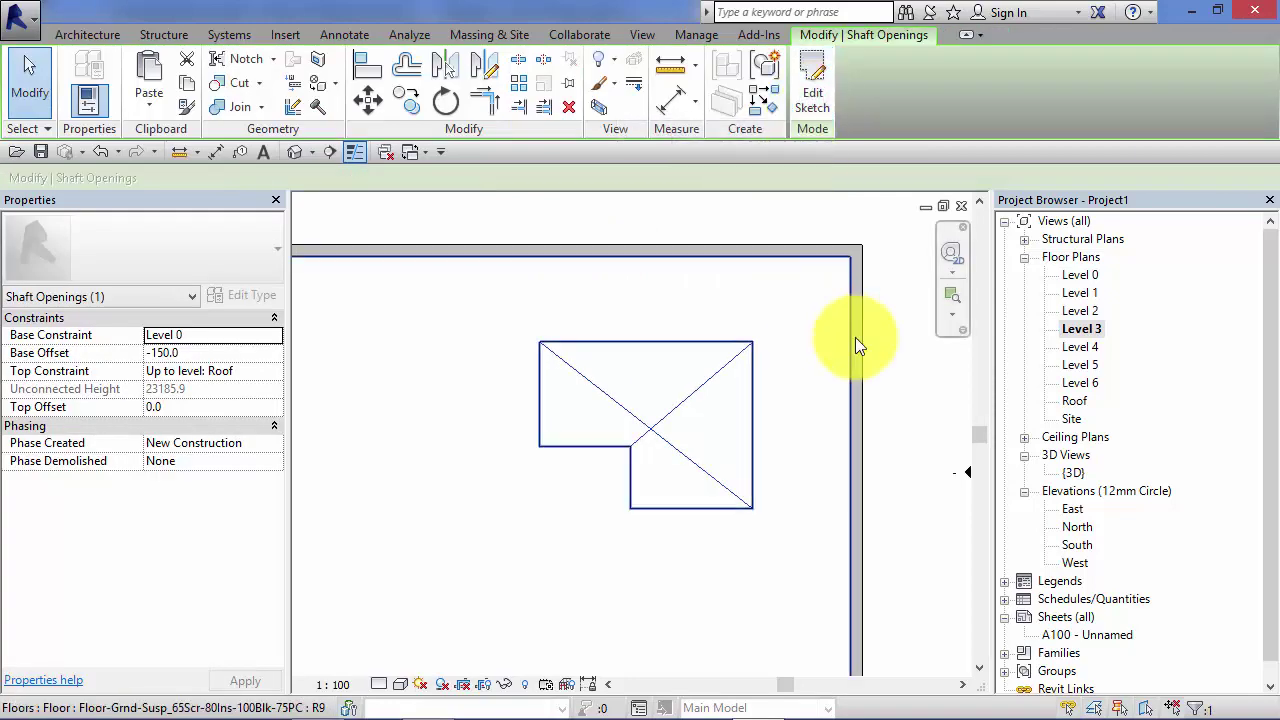
pyautogui.click(899, 388)
pyautogui.scroll(-2, 897, 385)
pyautogui.moveTo(894, 391); pyautogui.dragTo(882, 382, button='middle')
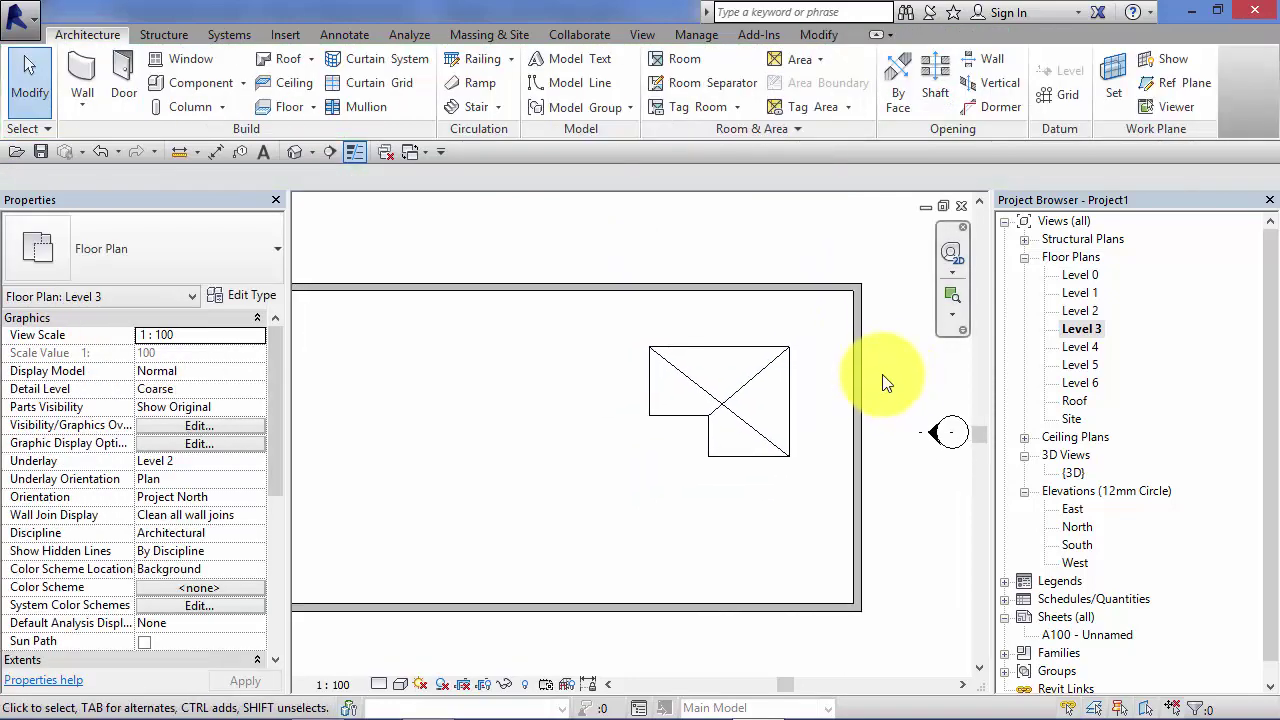
# Check the shaft's X symbolic lines in the Level 4, 5 and 6 floor plans.
pyautogui.doubleClick(1076, 347)
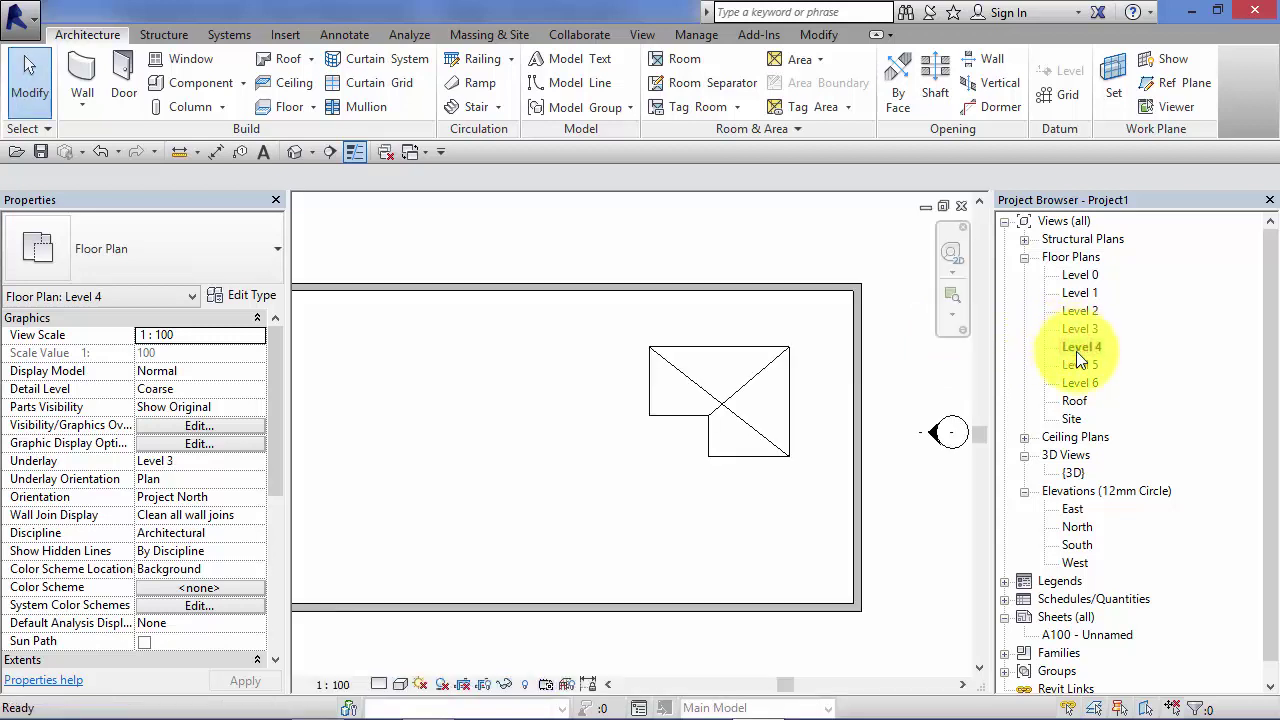
pyautogui.doubleClick(1078, 366)
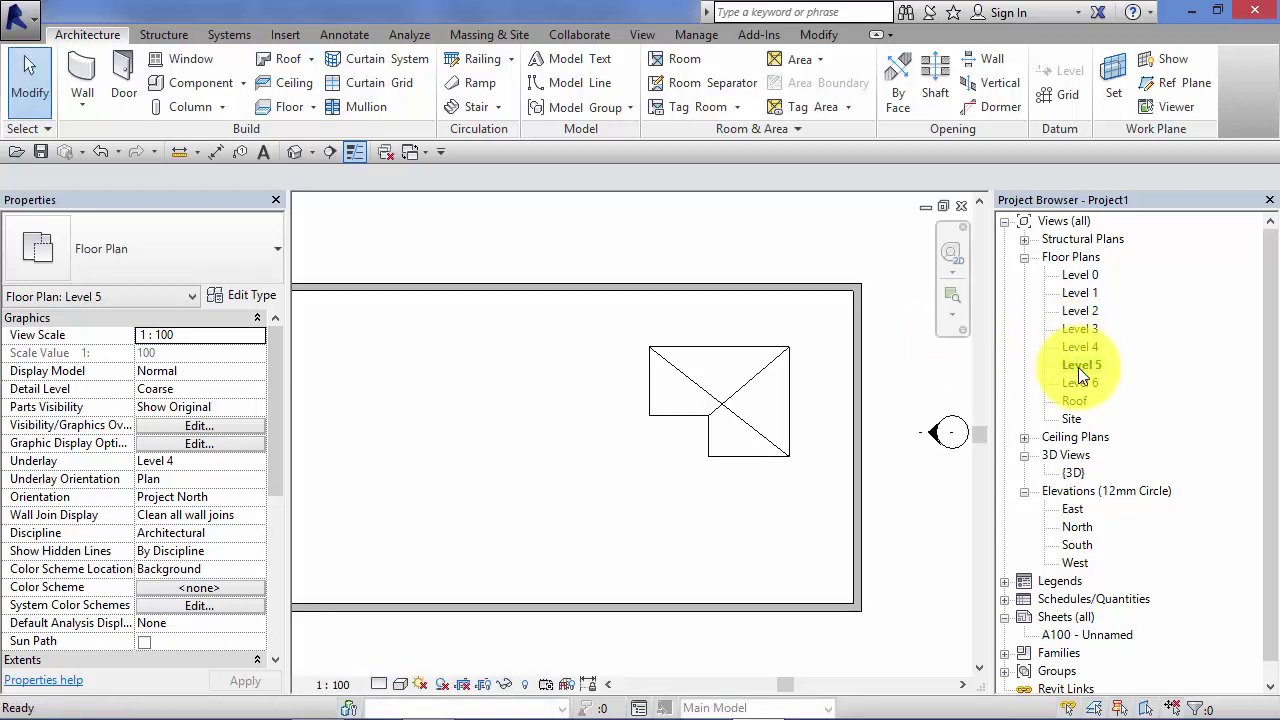
pyautogui.doubleClick(1077, 383)
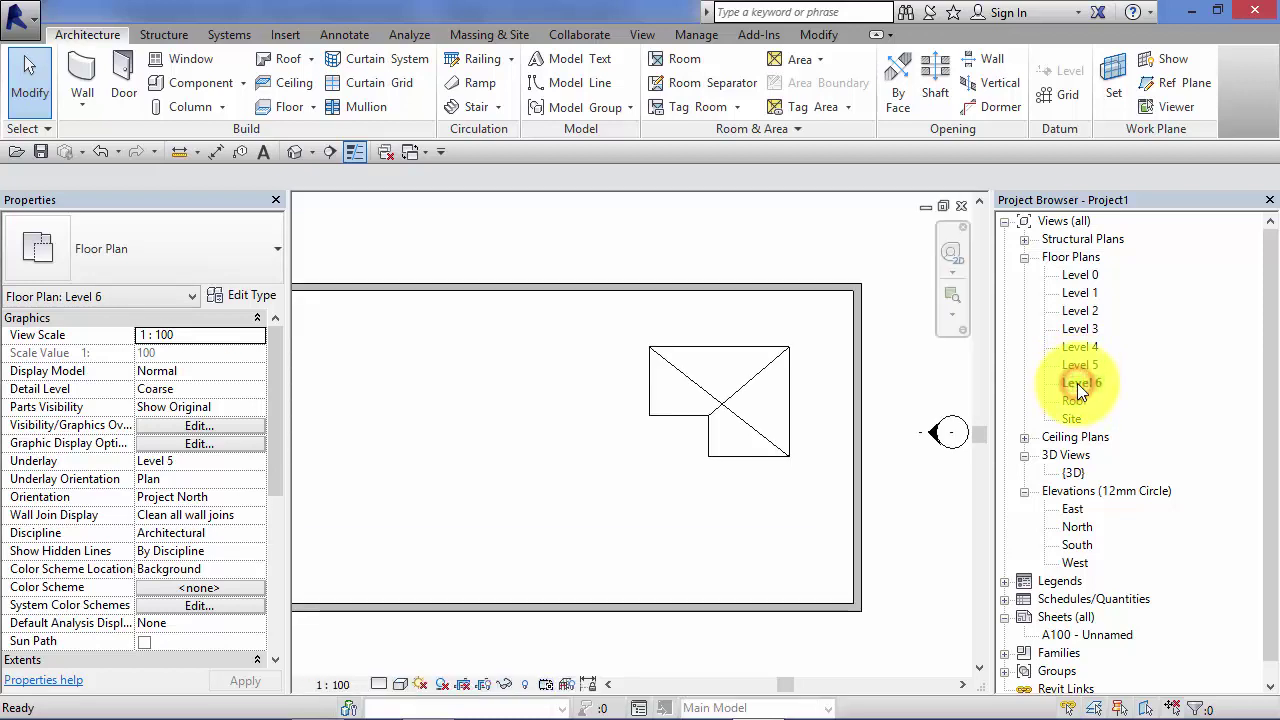
pyautogui.moveTo(894, 512); pyautogui.dragTo(864, 485, button='middle')
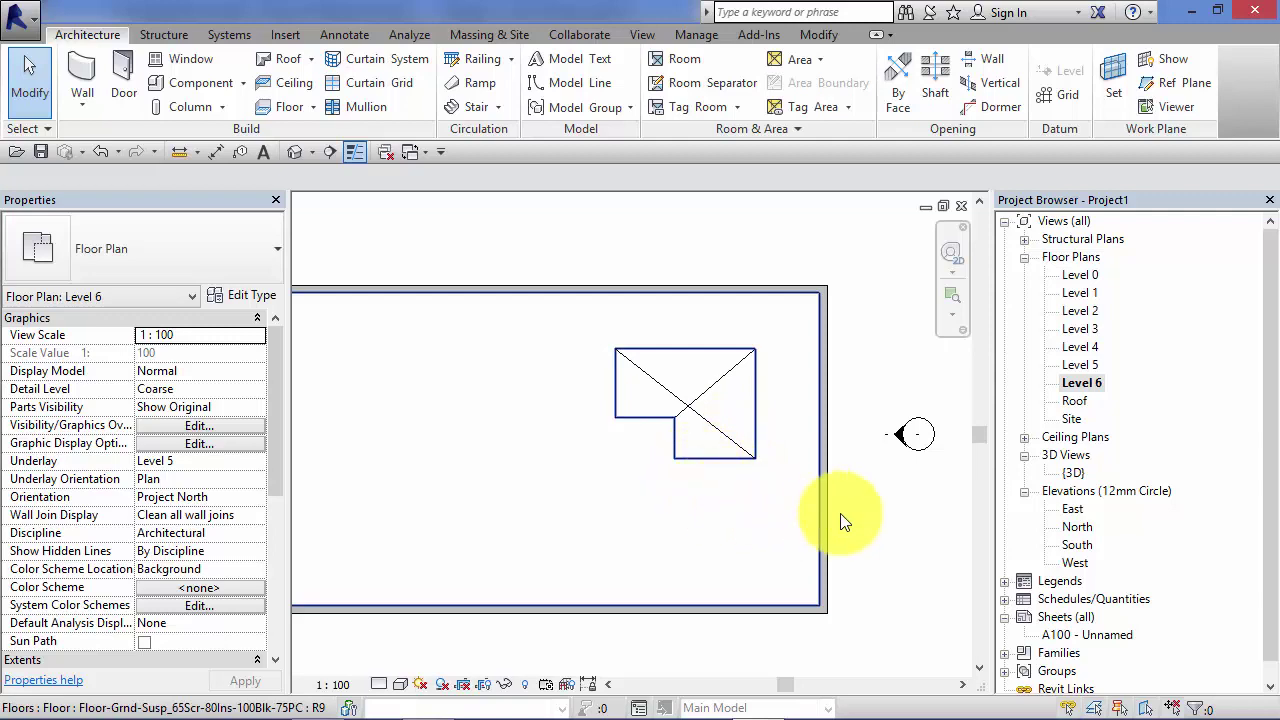
# Open the {3D} view and orbit to look down on the floors.
pyautogui.doubleClick(1072, 474)
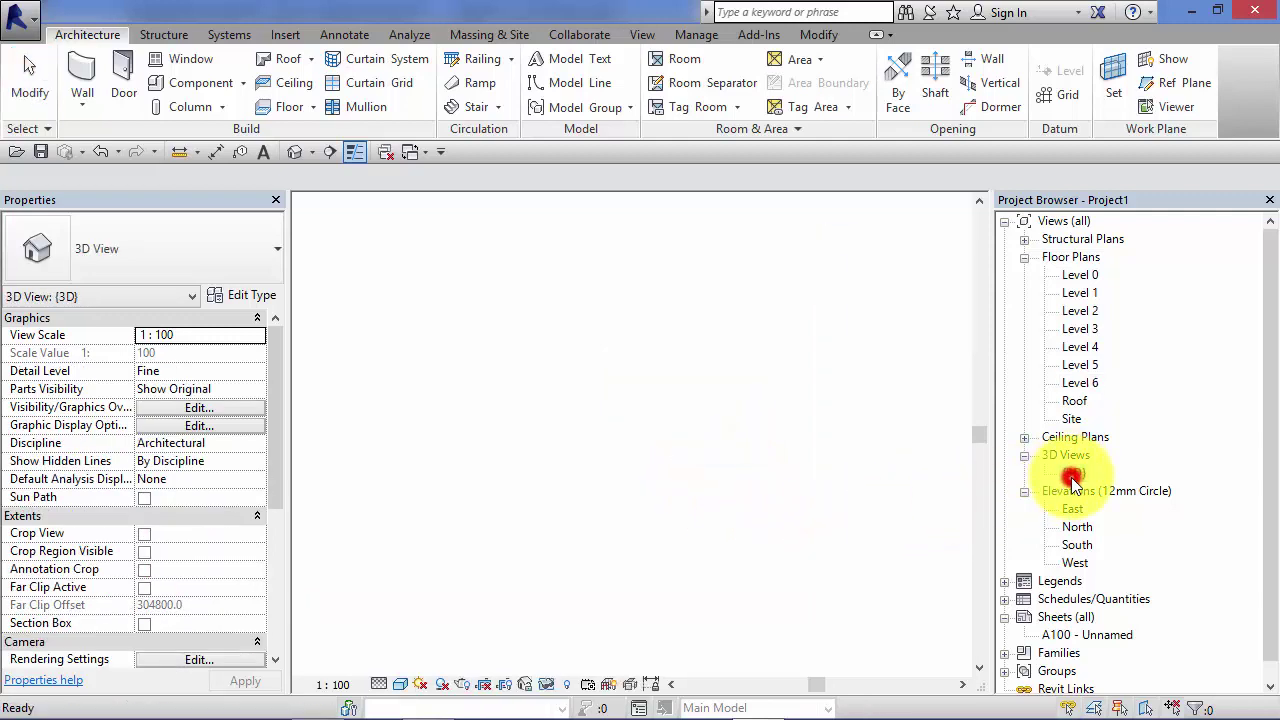
pyautogui.click(951, 376)
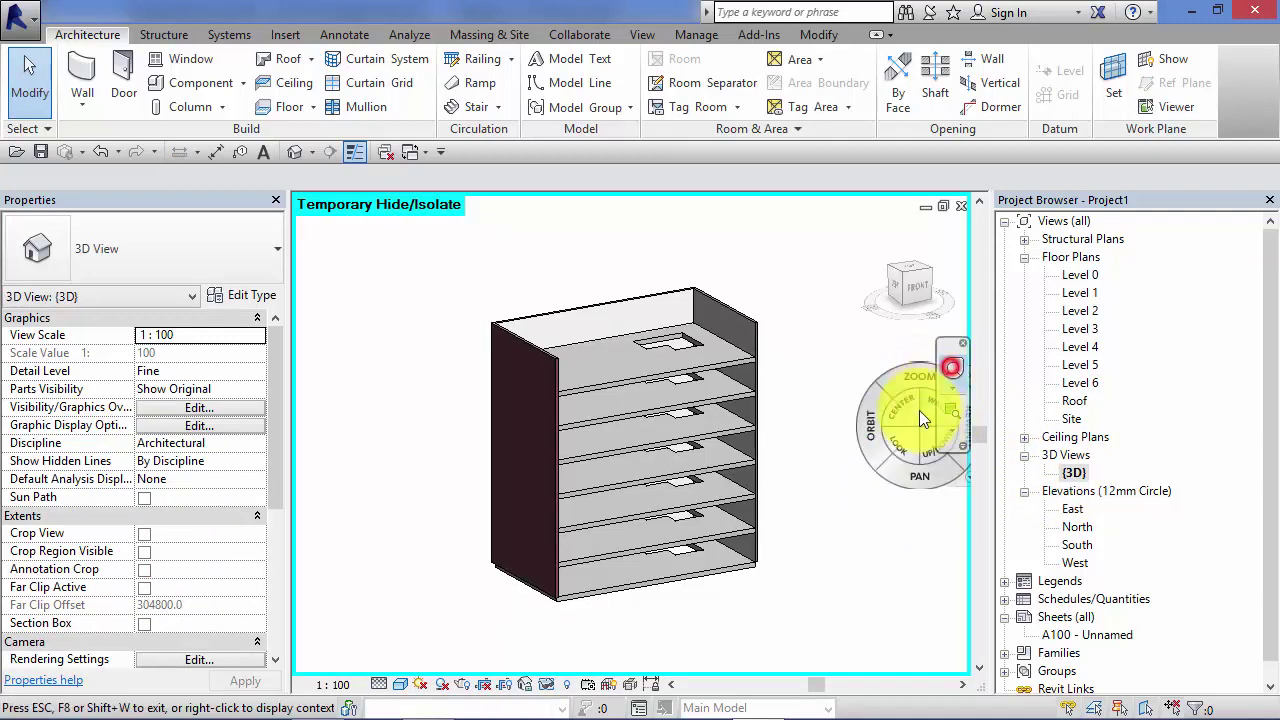
pyautogui.moveTo(863, 446); pyautogui.dragTo(857, 471)
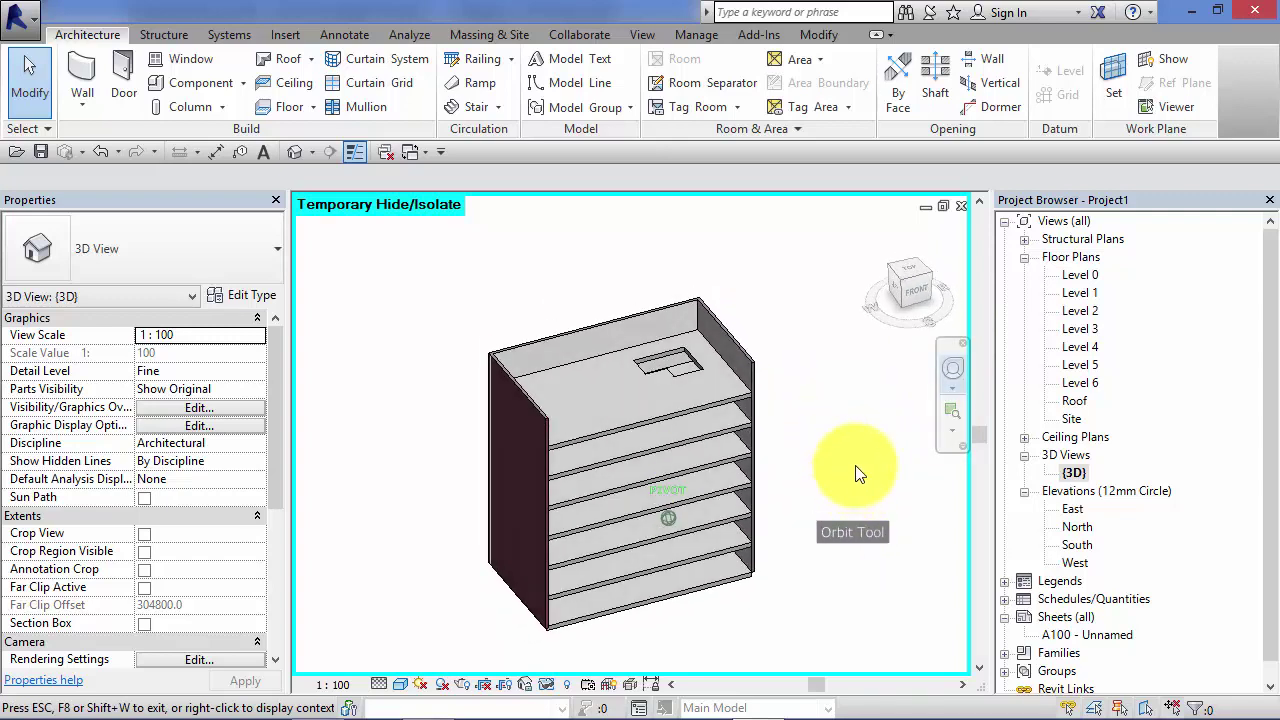
# Check the shaft opening in the Level 0, Level 1 and Level 2 floor plans.
pyautogui.doubleClick(1084, 276)
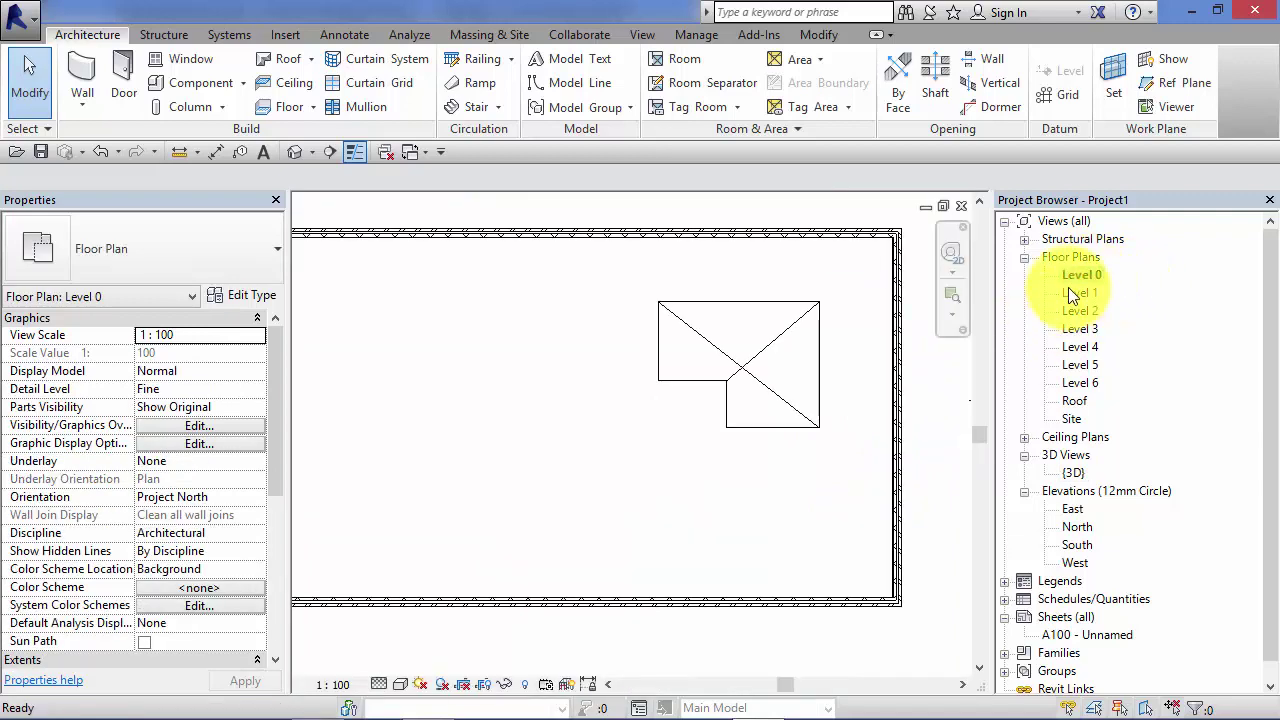
pyautogui.click(1069, 291)
pyautogui.doubleClick(1069, 291)
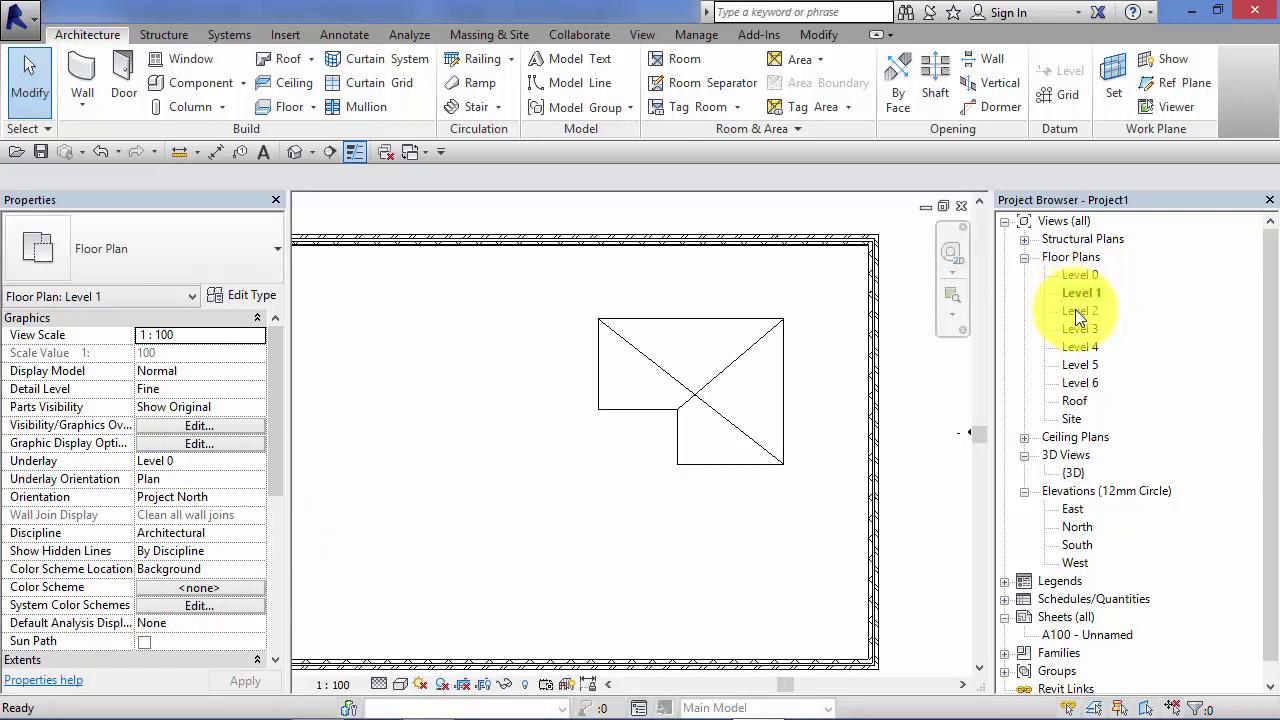
pyautogui.doubleClick(1075, 309)
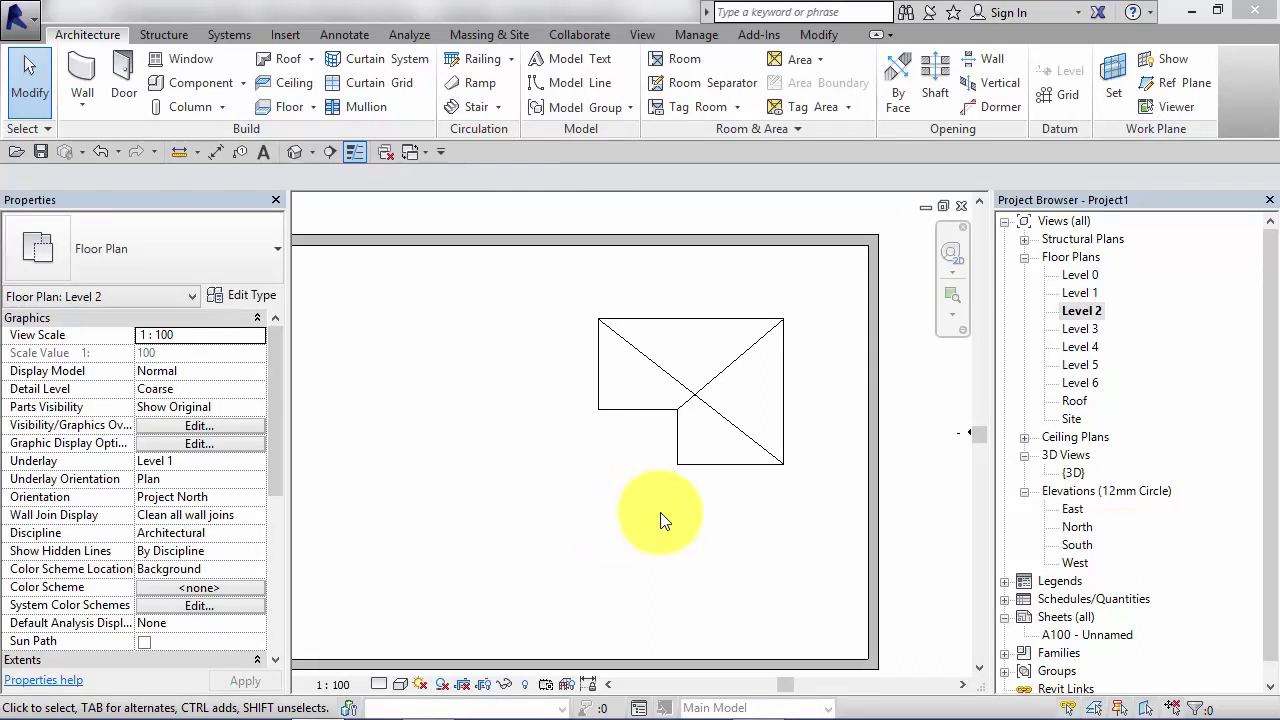
# Edit the shaft opening's sketch and delete its straight left edge.
pyautogui.click(648, 417)
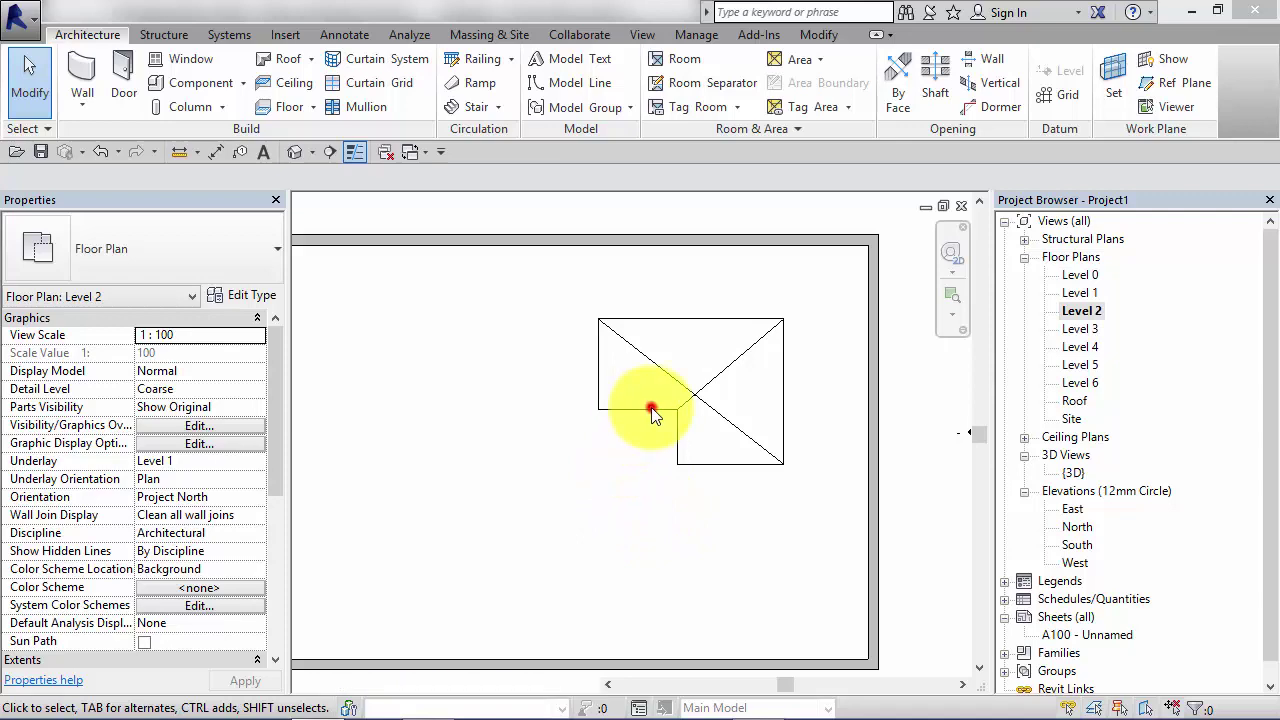
pyautogui.click(726, 424)
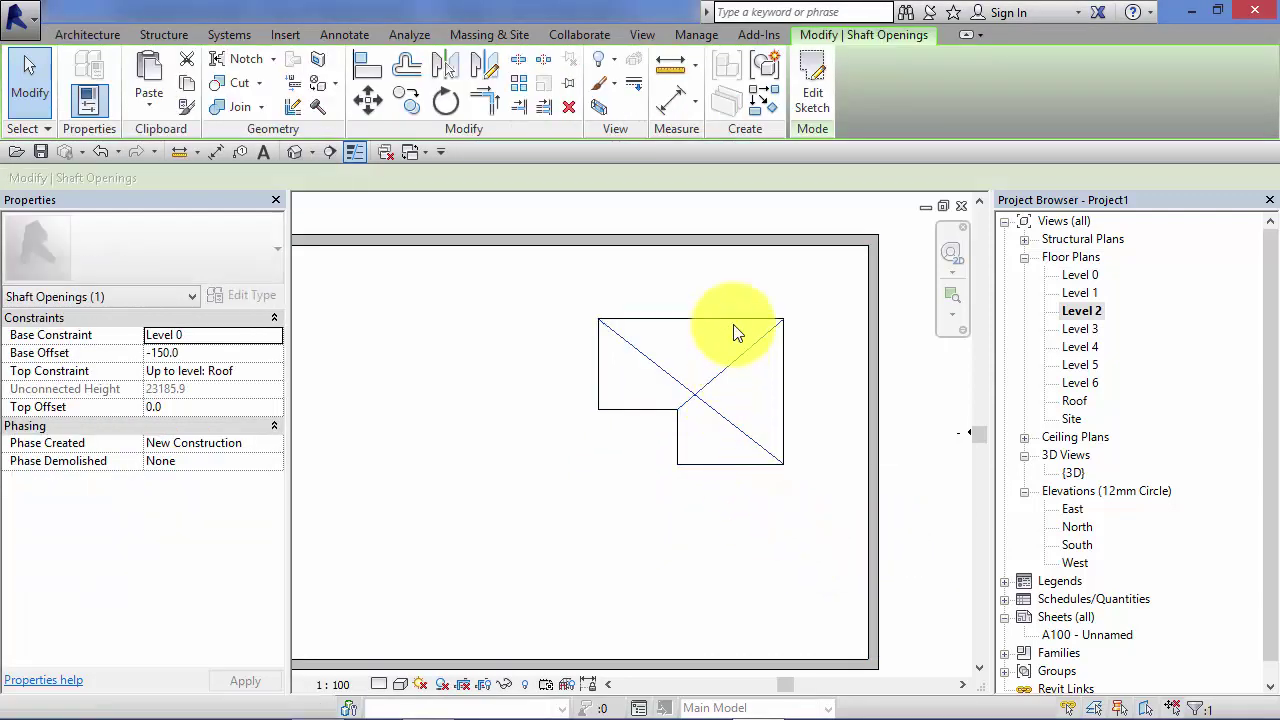
pyautogui.click(806, 74)
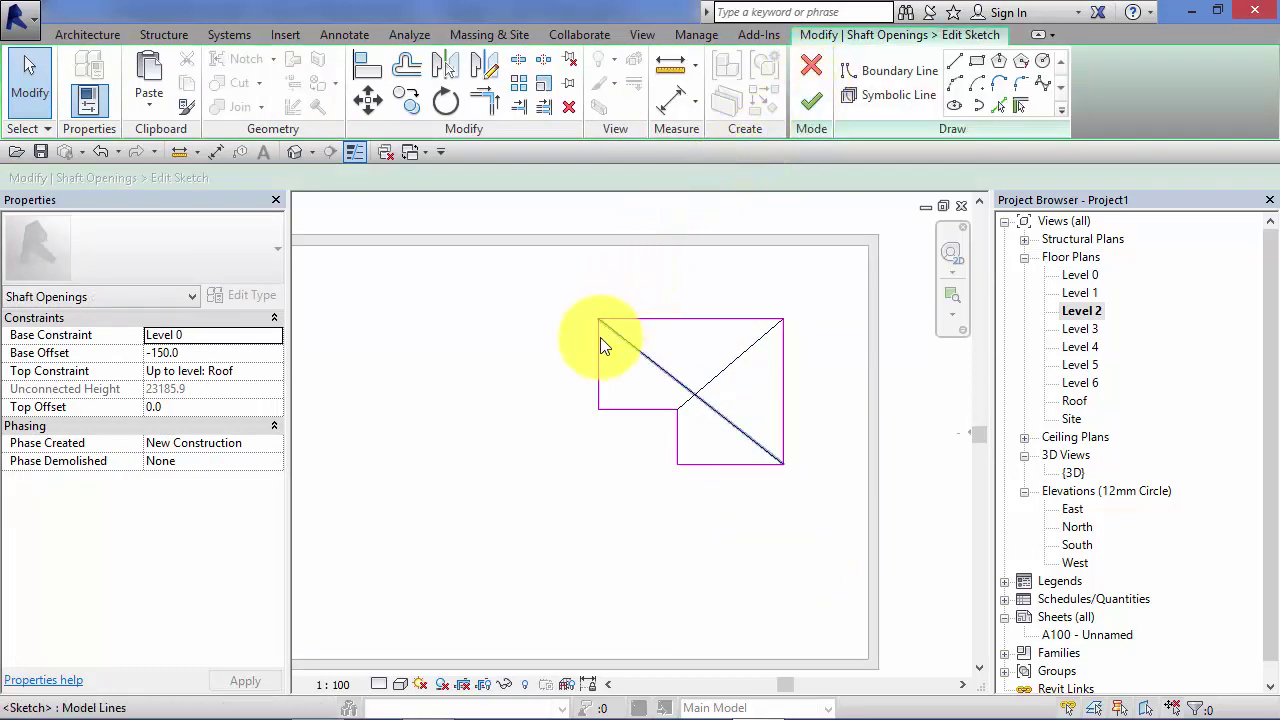
pyautogui.click(598, 383)
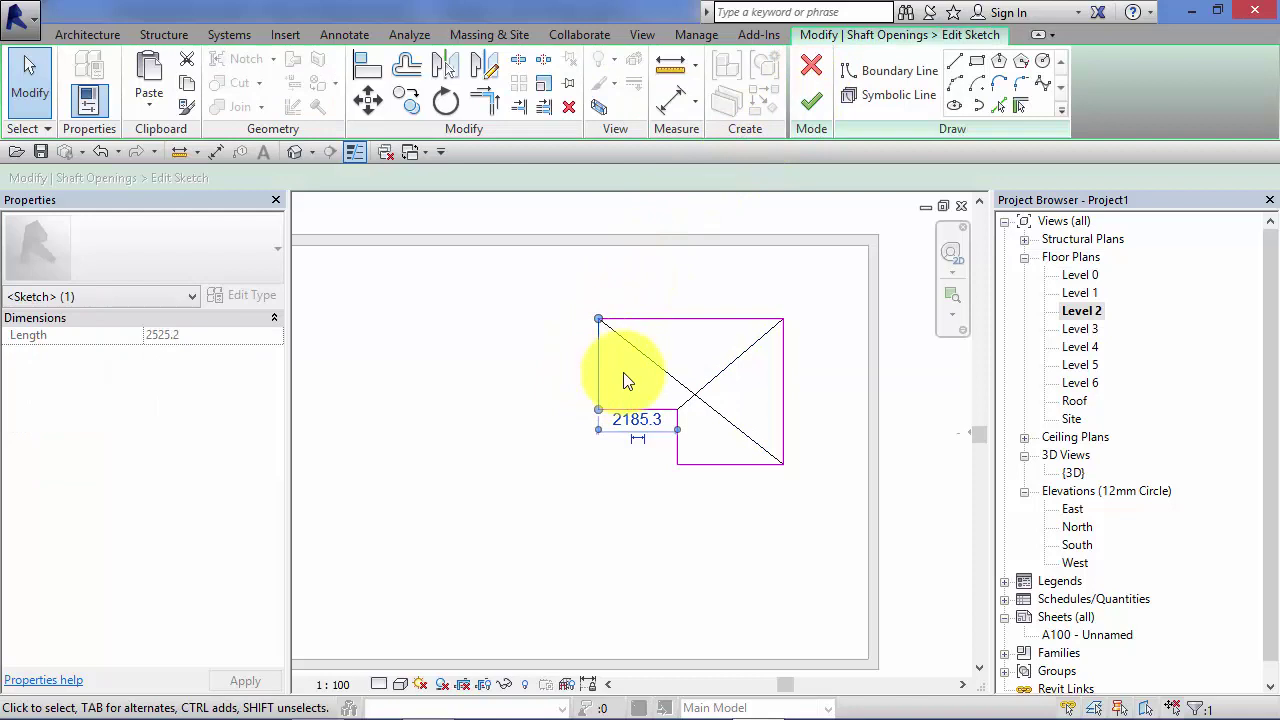
pyautogui.click(608, 377)
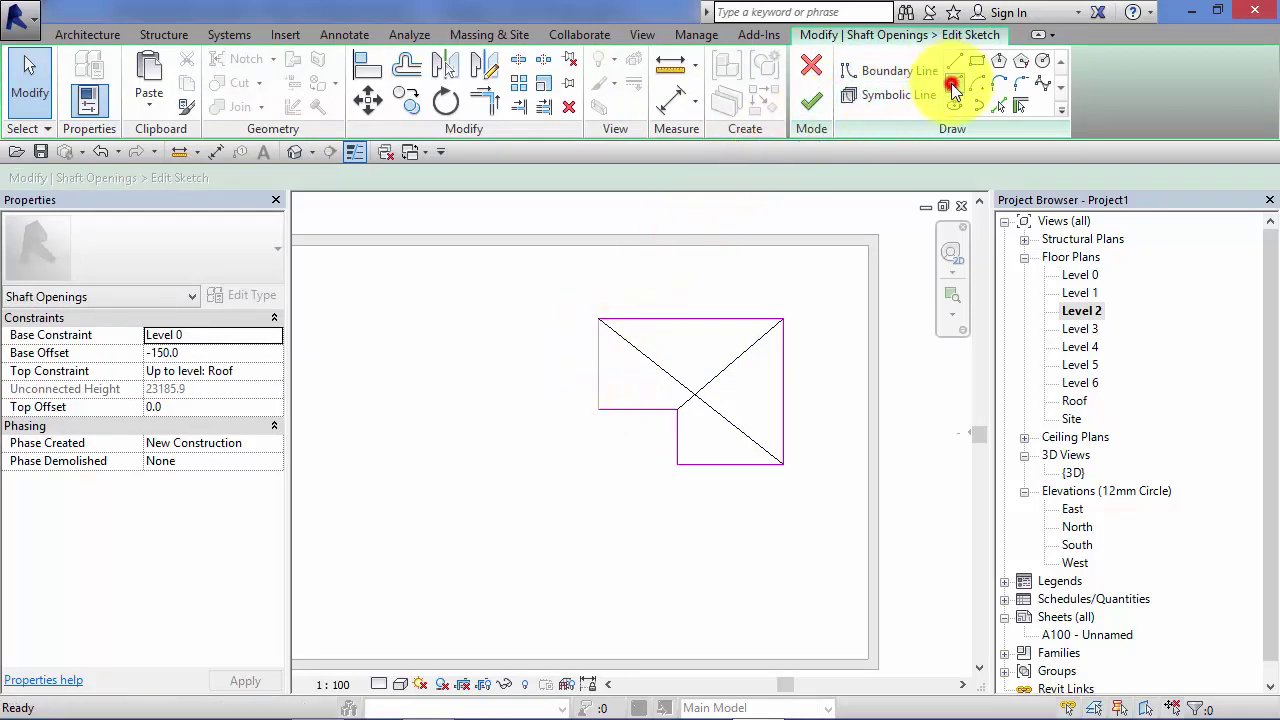
# Draw a semicircular arc between the left corners, bulging left, and finish the sketch.
pyautogui.click(952, 85)
pyautogui.click(597, 408)
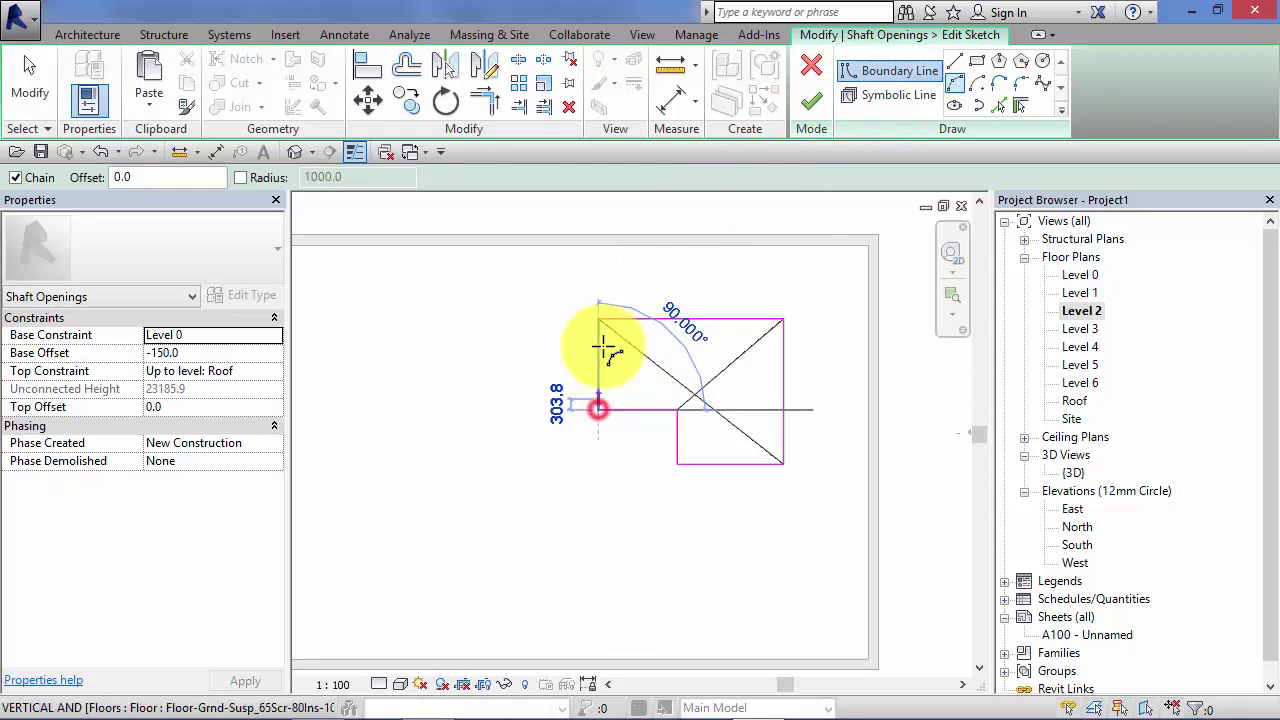
pyautogui.click(598, 321)
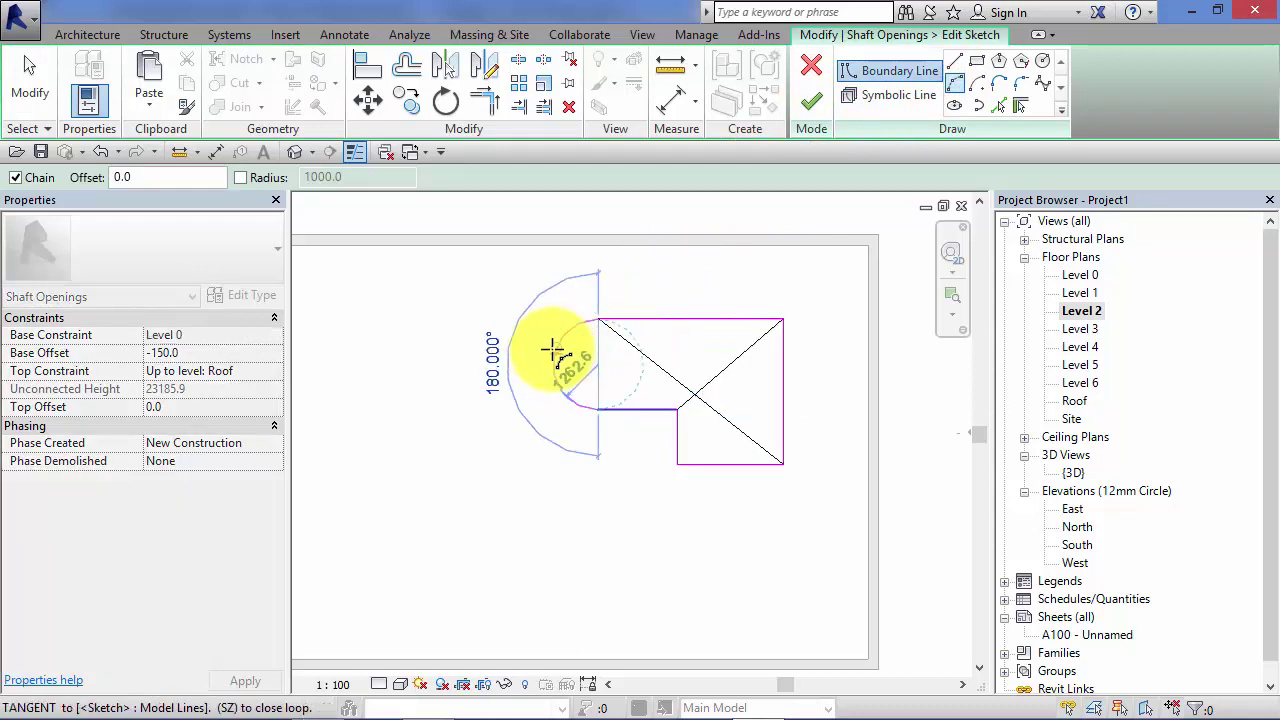
pyautogui.click(553, 352)
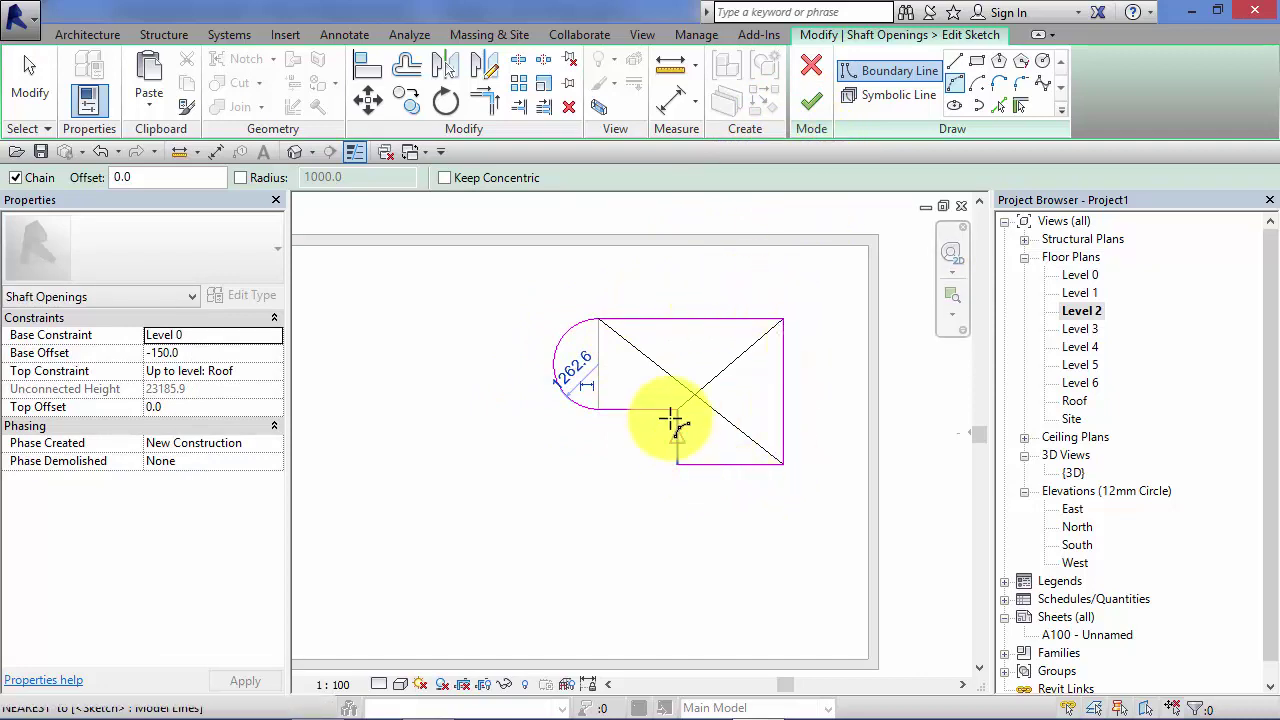
pyautogui.click(810, 101)
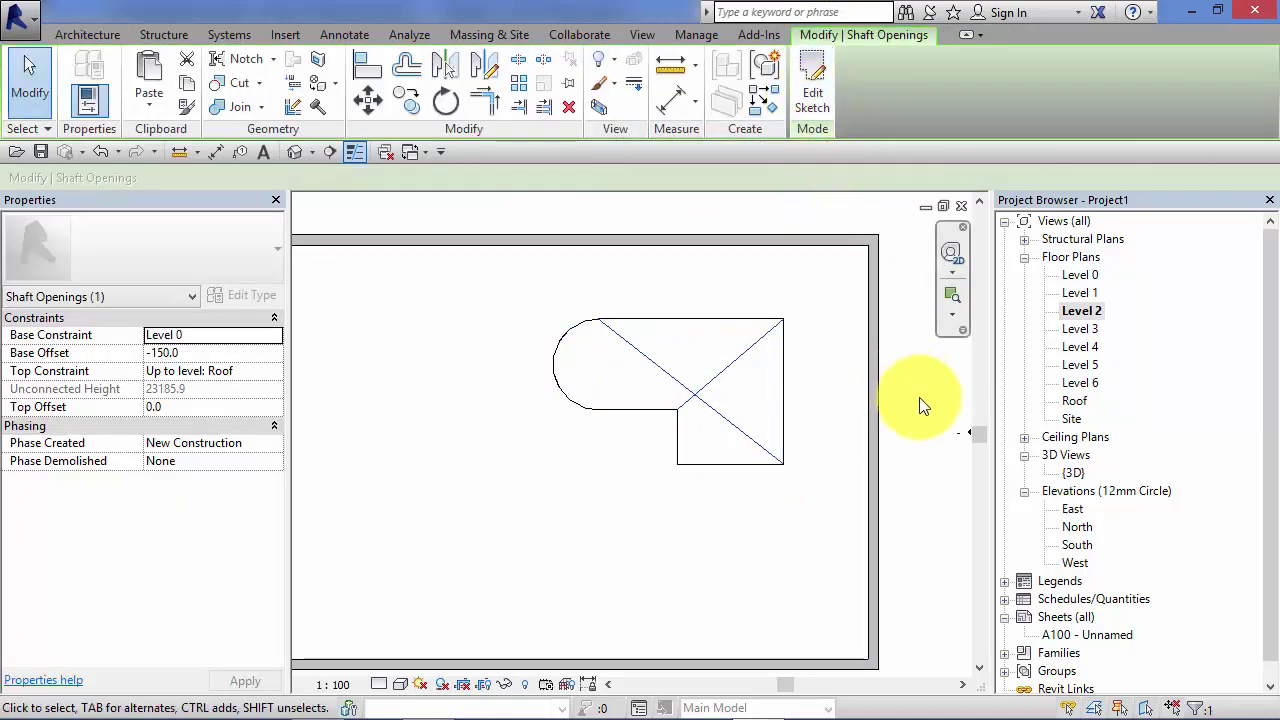
# Deselect the shaft, open the {3D} view and orbit to see the openings from above.
pyautogui.click(919, 398)
pyautogui.doubleClick(1075, 472)
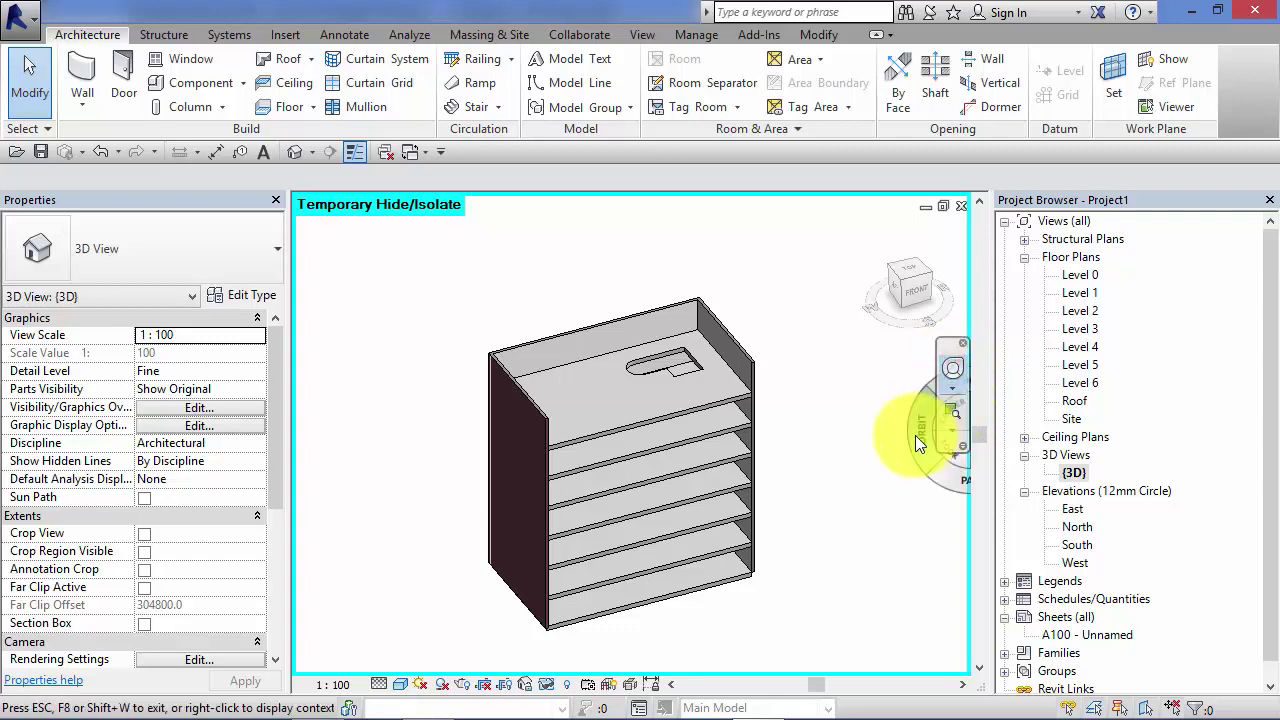
pyautogui.moveTo(960, 434); pyautogui.dragTo(915, 417)
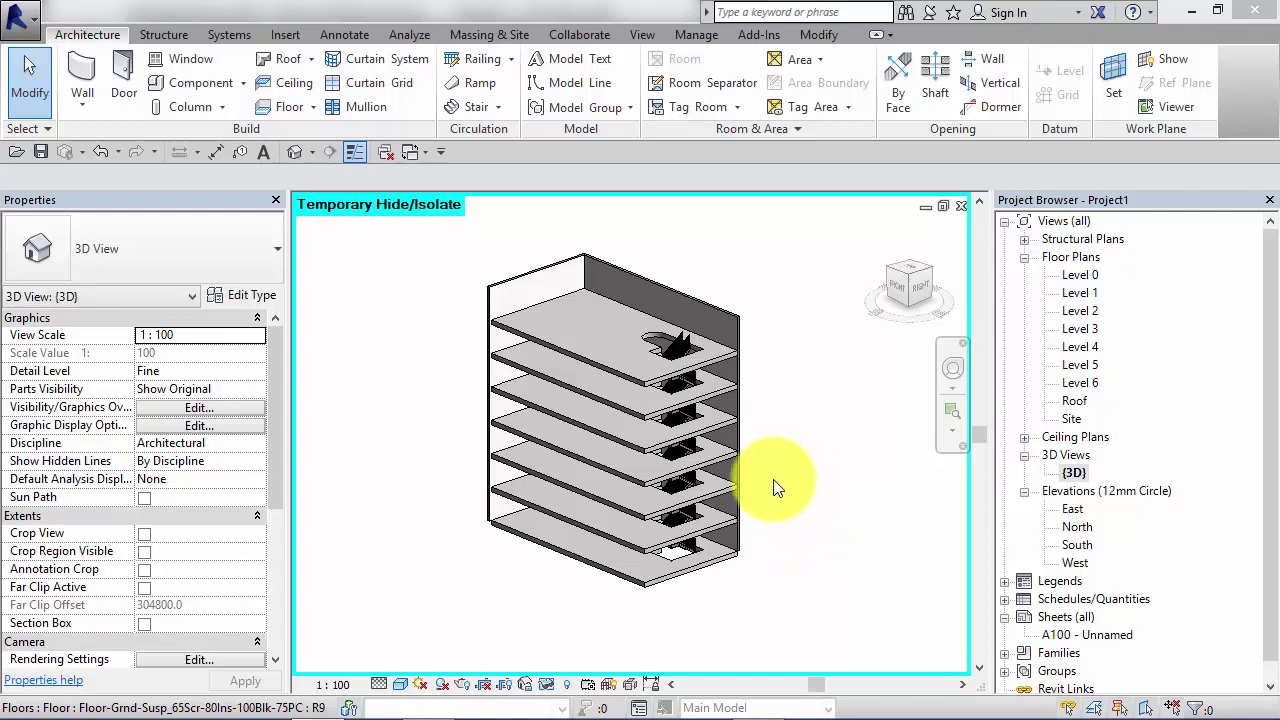
# Zoom, pan and orbit to look down through the rounded opening onto the top floor's stair.
pyautogui.click(773, 486)
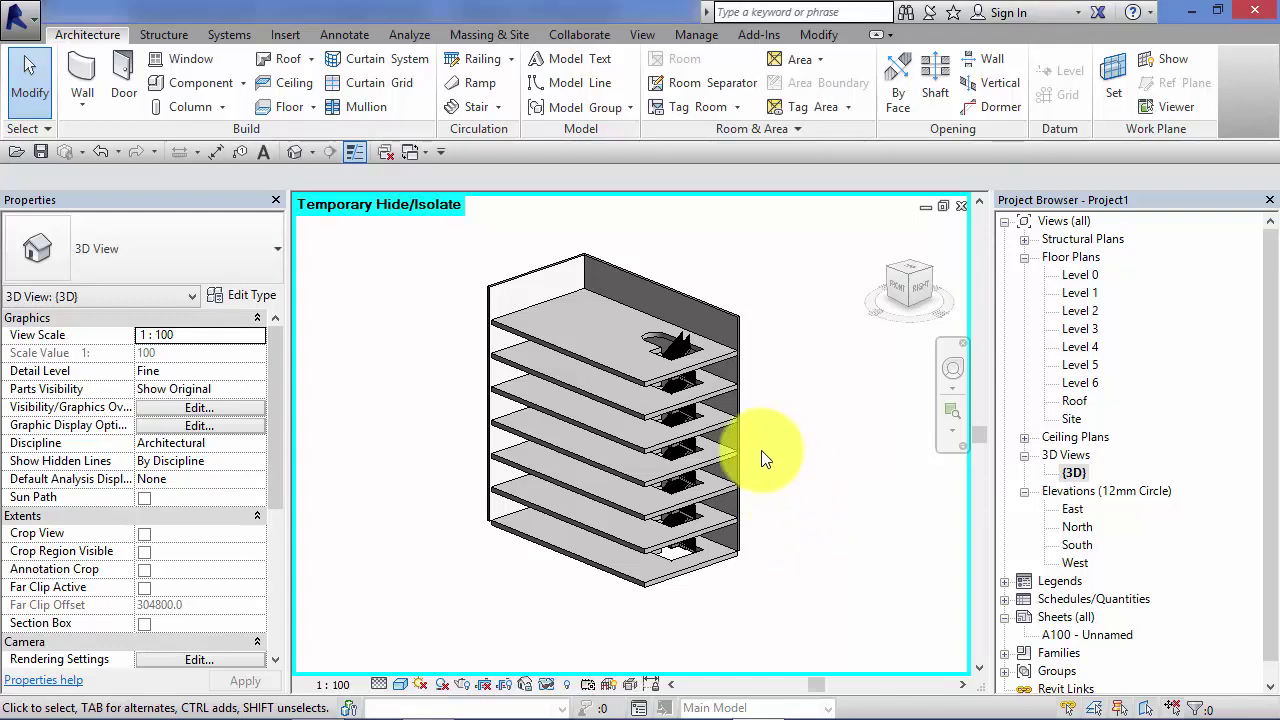
pyautogui.scroll(4, 790, 508)
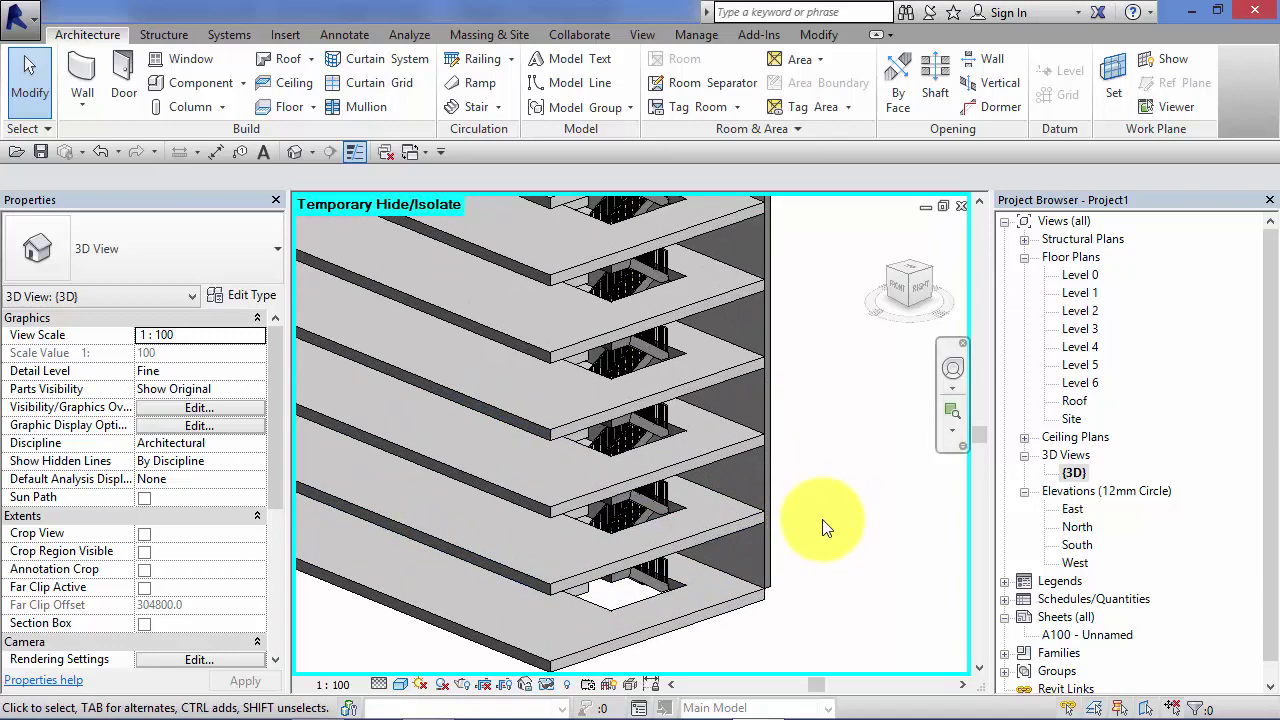
pyautogui.moveTo(822, 519); pyautogui.dragTo(858, 514, button='middle')
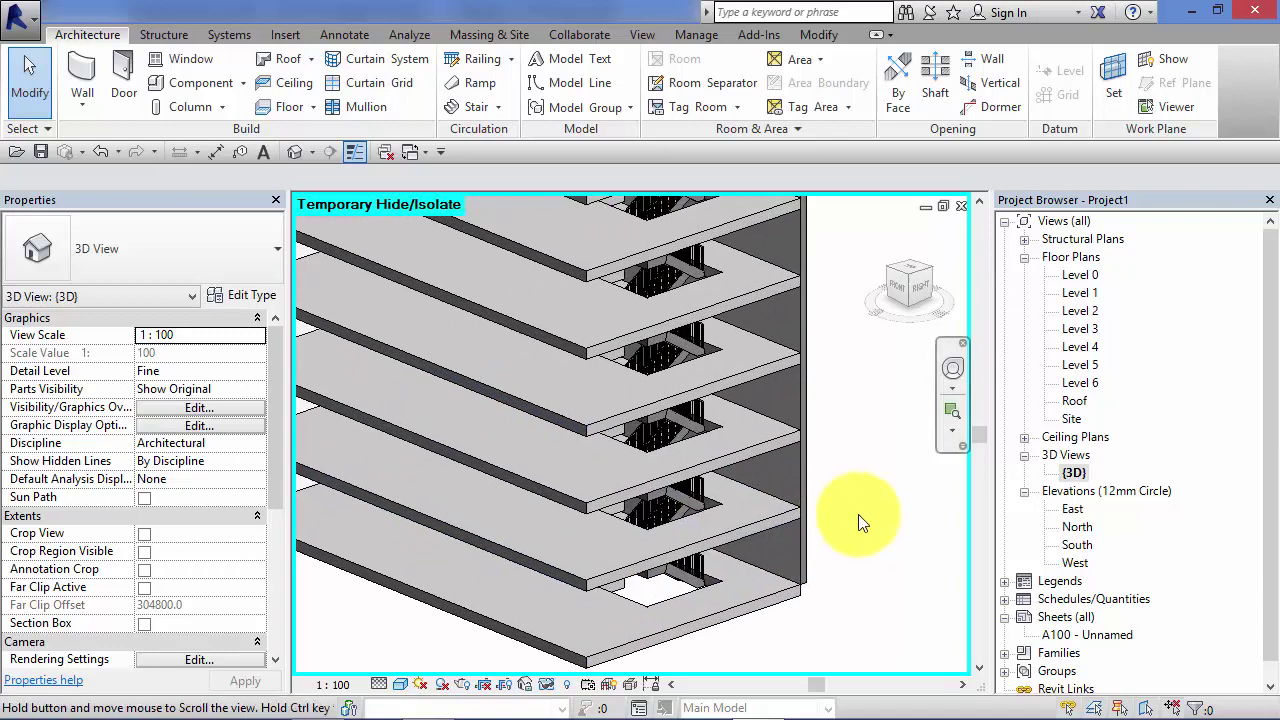
pyautogui.click(952, 371)
pyautogui.moveTo(884, 443); pyautogui.dragTo(820, 504)
pyautogui.moveTo(845, 521); pyautogui.dragTo(386, 529)
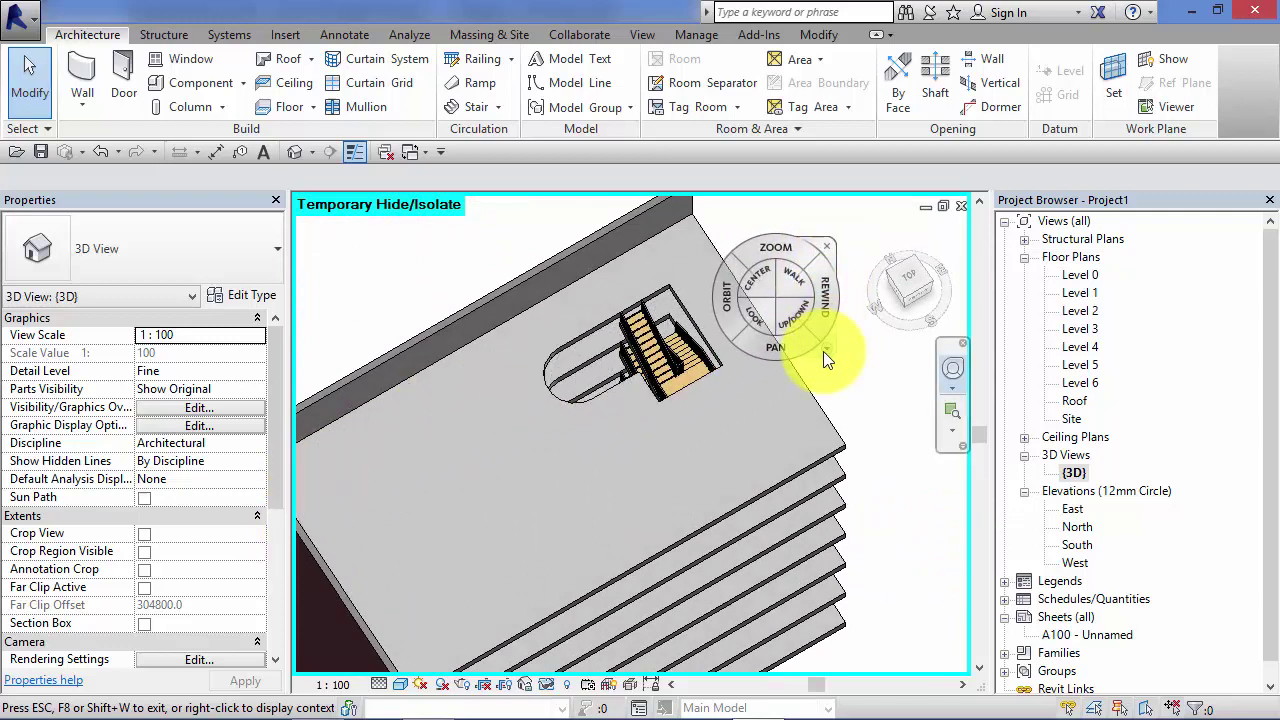
pyautogui.click(830, 251)
pyautogui.scroll(5, 742, 318)
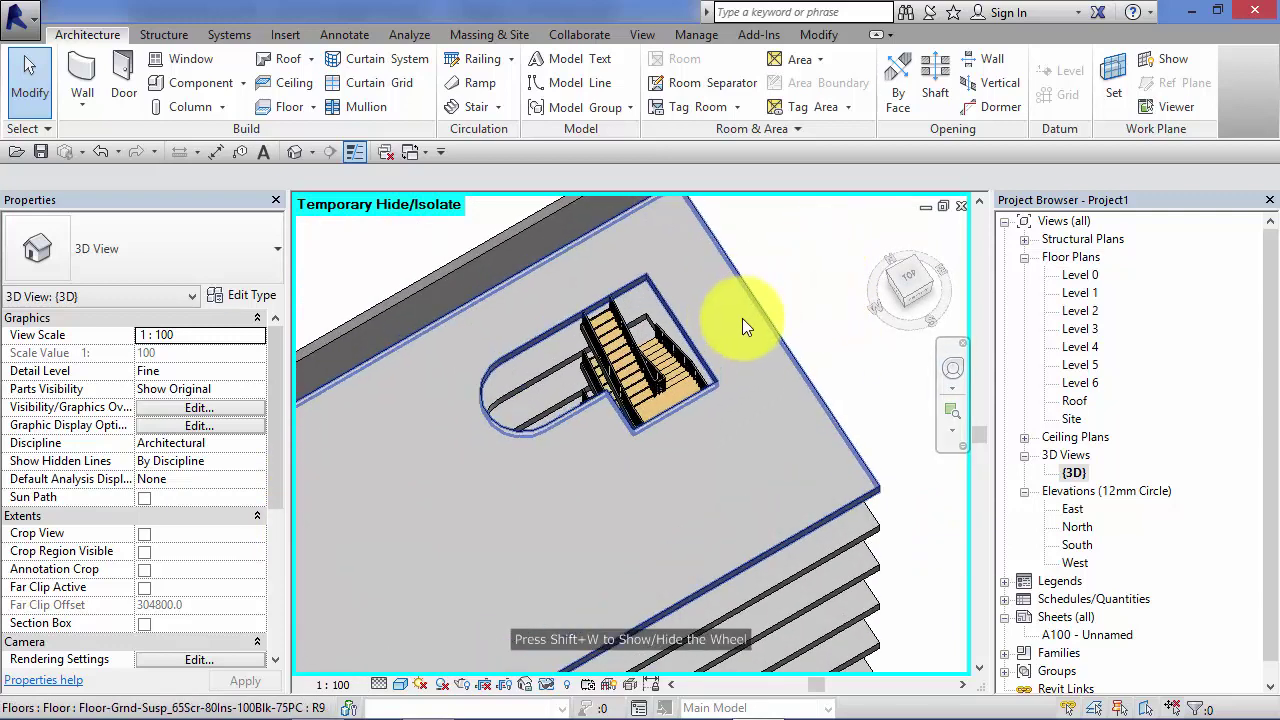
# Select the shaft opening, zoom out and orbit to view the floor stack from the side.
pyautogui.click(688, 345)
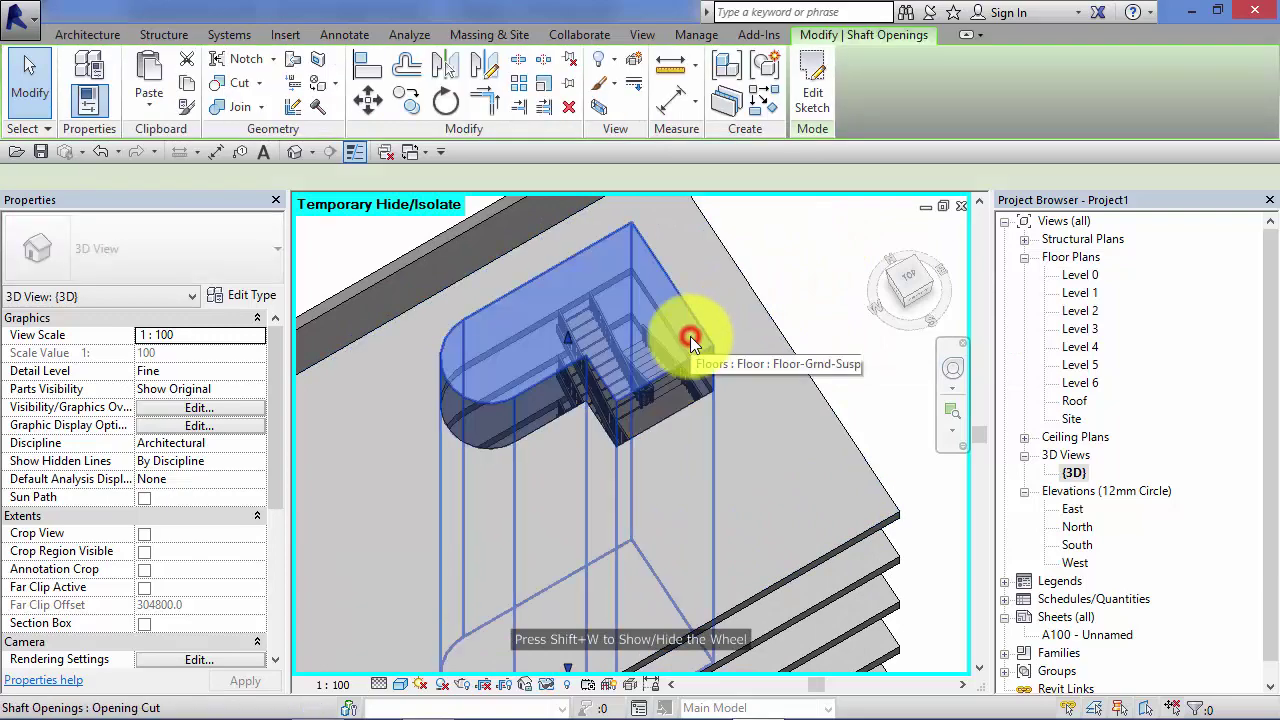
pyautogui.scroll(-3, 770, 350)
pyautogui.scroll(-2, 761, 355)
pyautogui.click(952, 370)
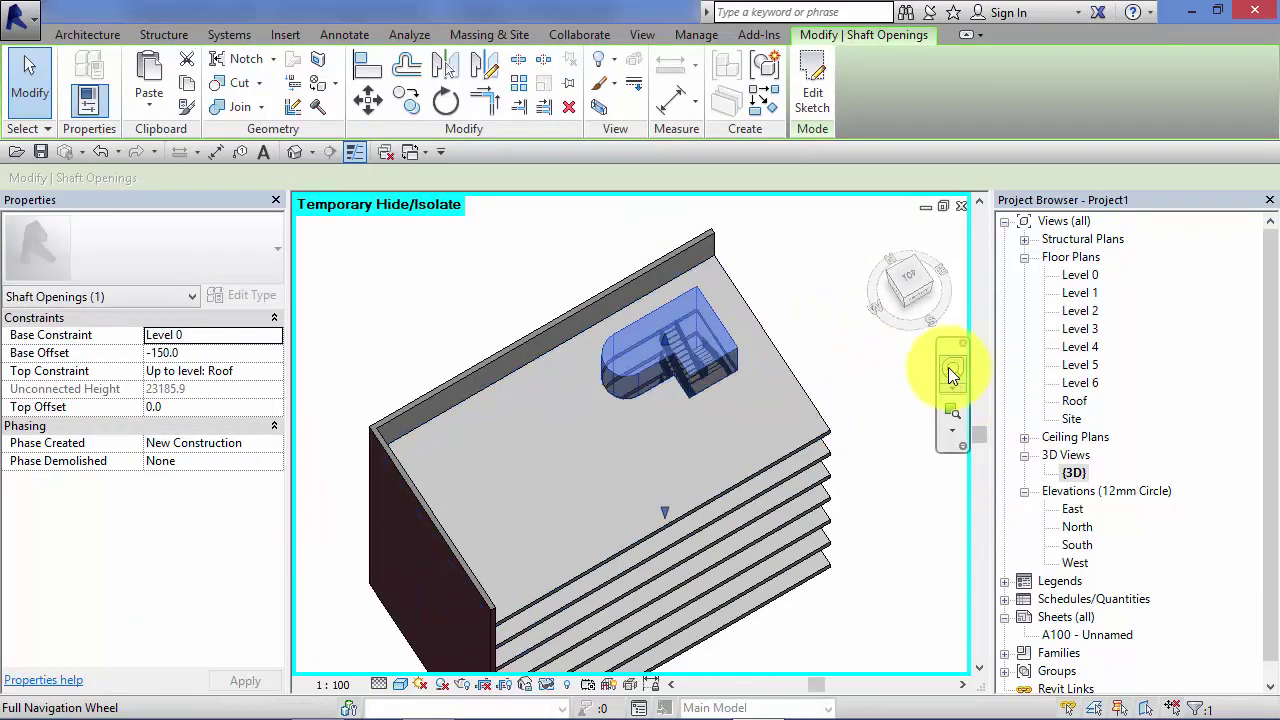
pyautogui.moveTo(885, 420); pyautogui.dragTo(870, 365)
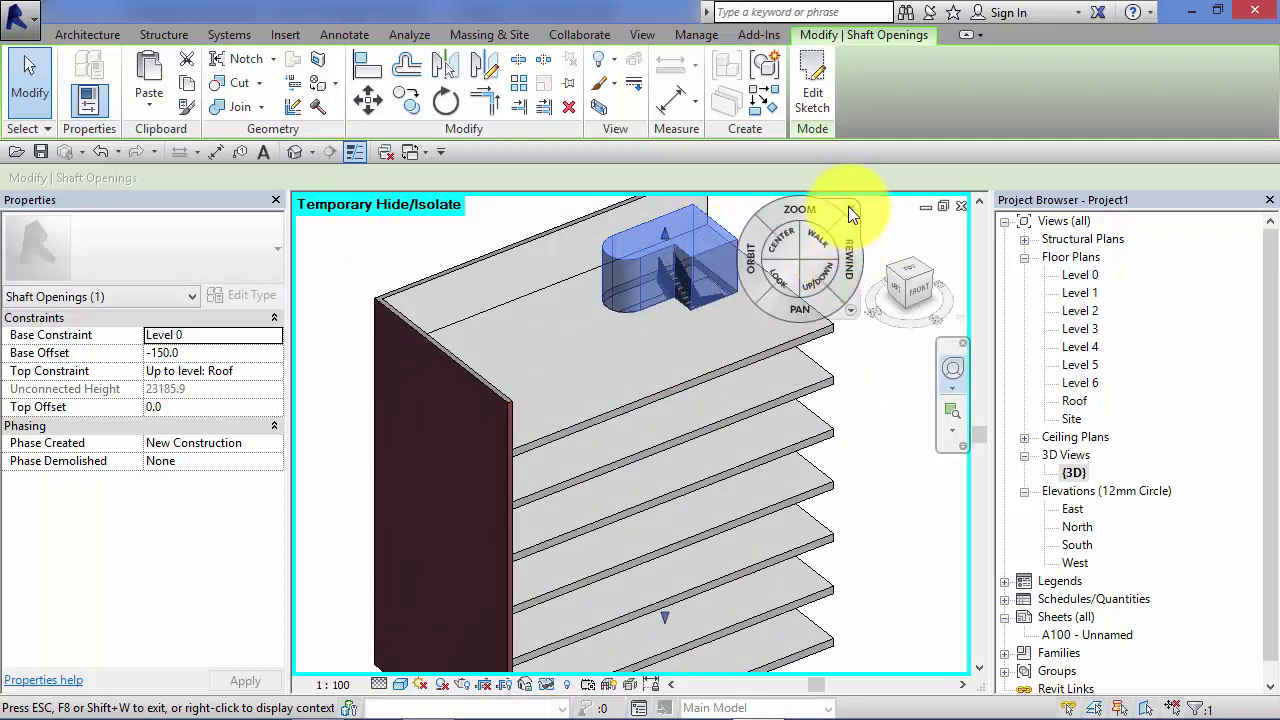
pyautogui.moveTo(846, 240); pyautogui.dragTo(836, 380, button='middle')
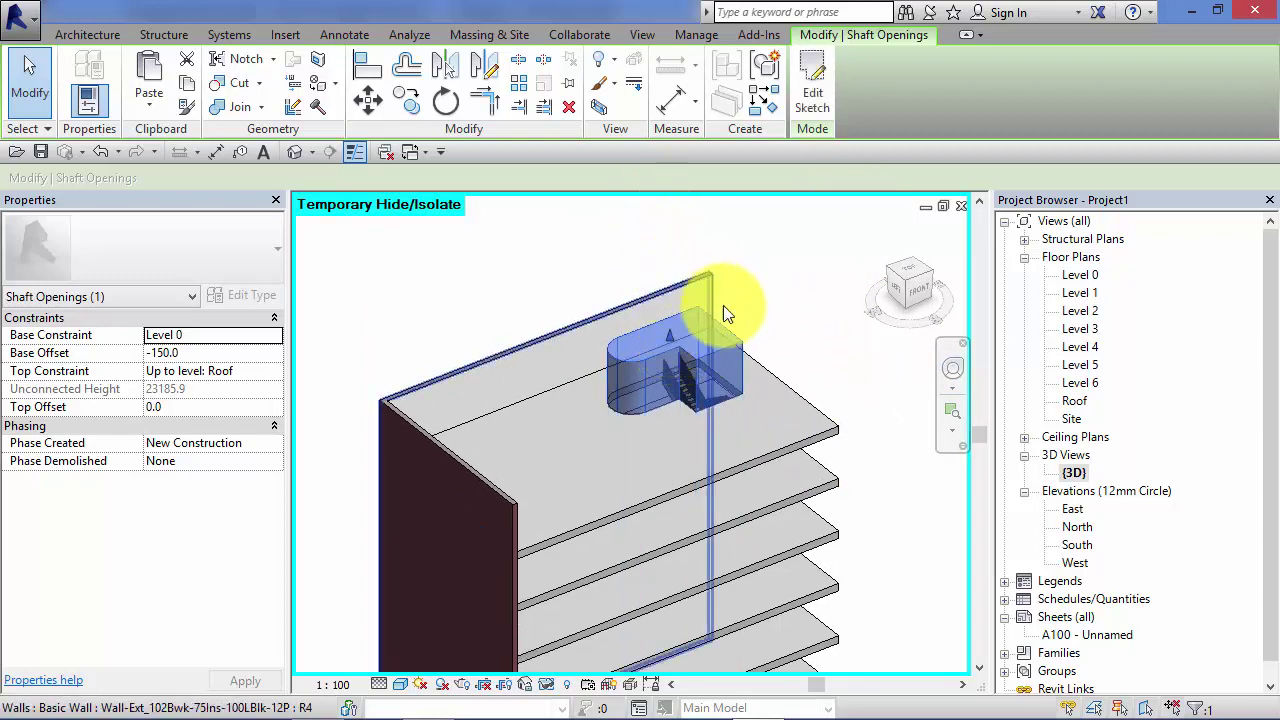
pyautogui.click(953, 374)
pyautogui.moveTo(874, 417); pyautogui.dragTo(632, 386)
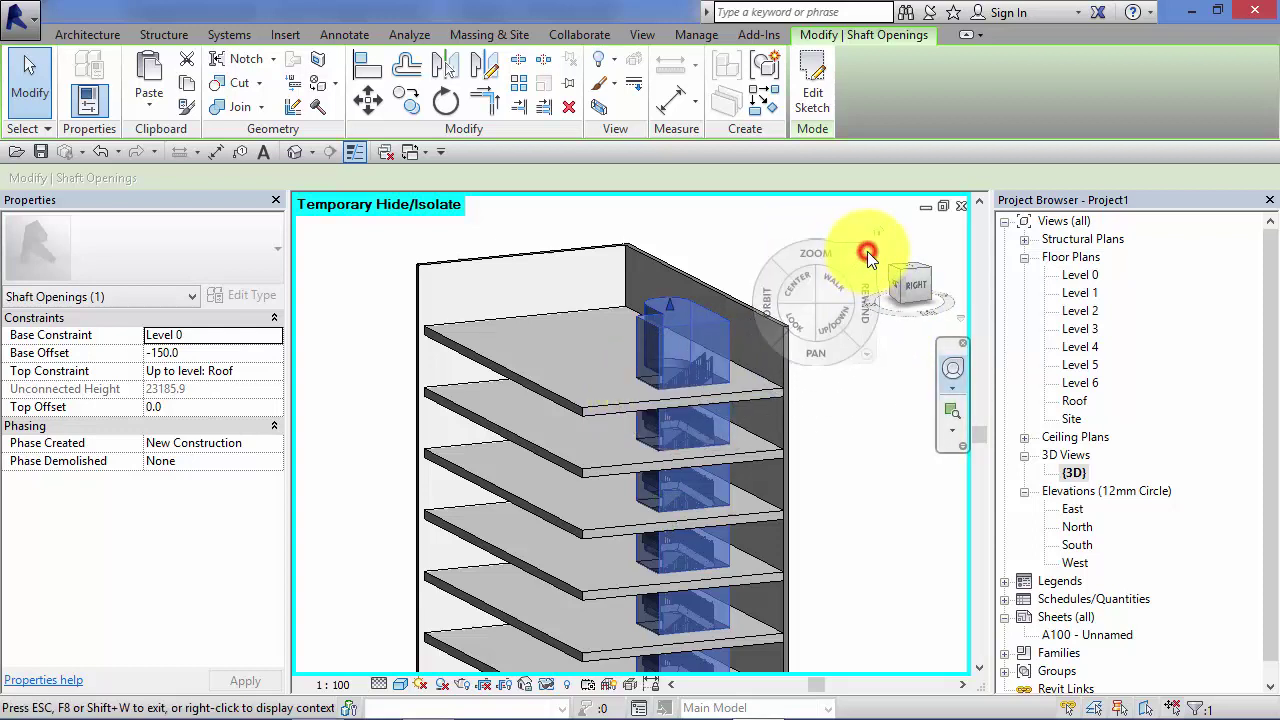
pyautogui.press('Escape')
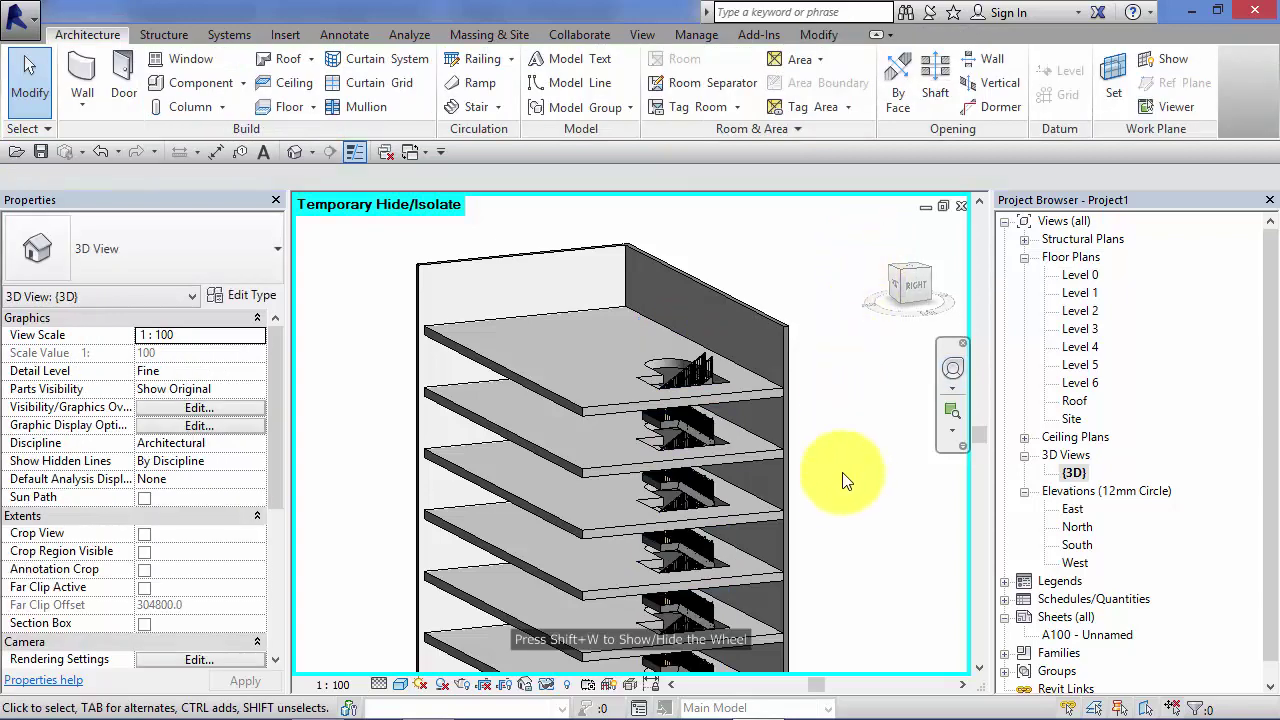
pyautogui.moveTo(886, 505); pyautogui.dragTo(850, 374, button='middle')
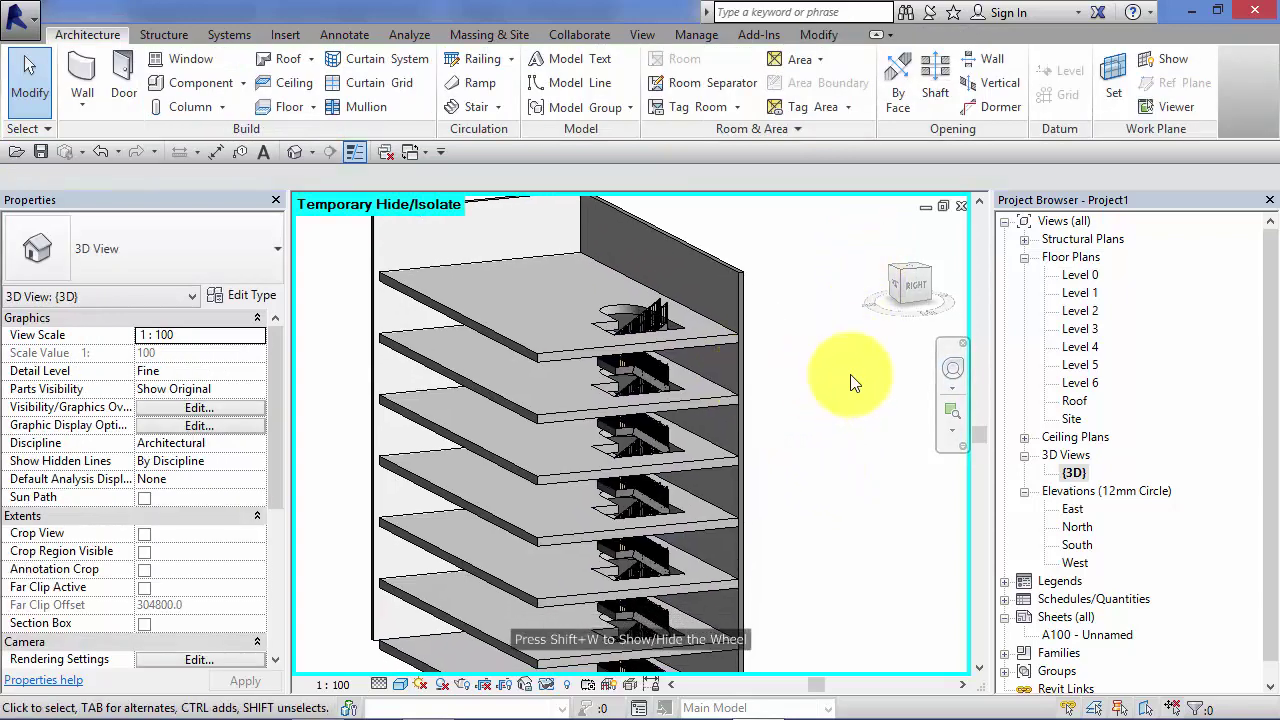
pyautogui.click(950, 367)
pyautogui.moveTo(861, 430); pyautogui.dragTo(905, 442)
pyautogui.press('Escape')
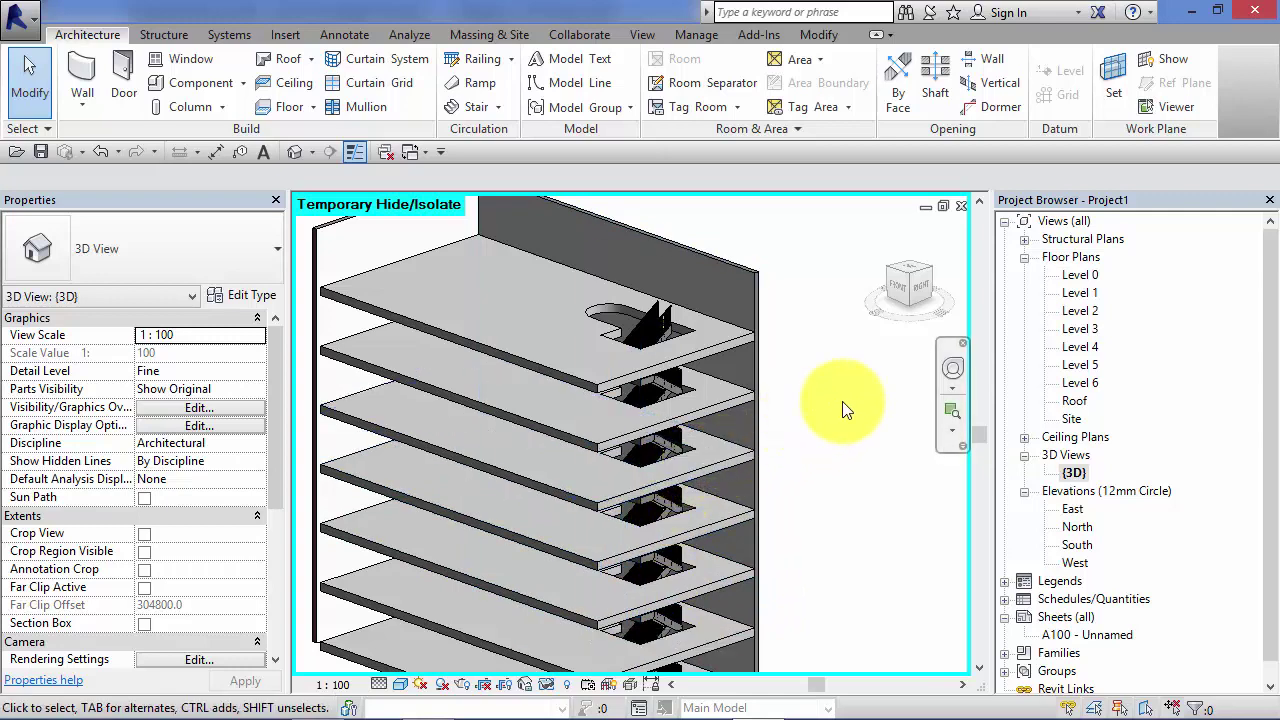
pyautogui.moveTo(830, 422); pyautogui.dragTo(818, 372, button='middle')
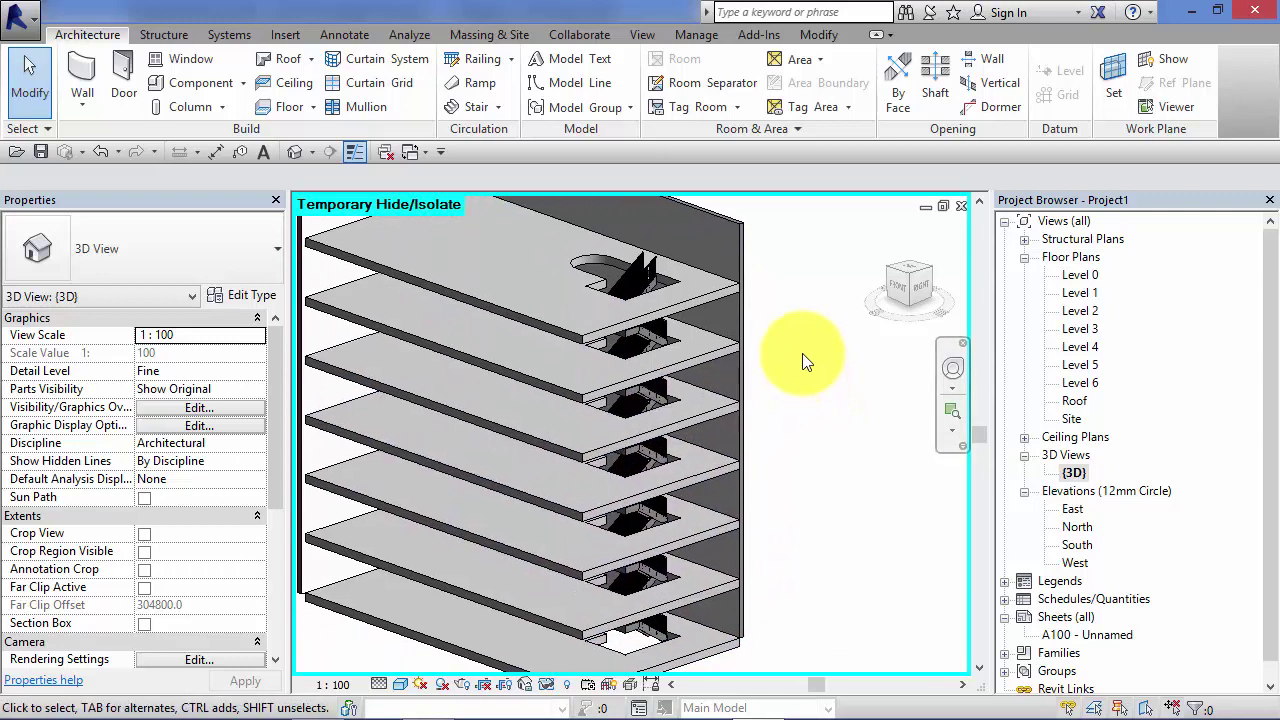